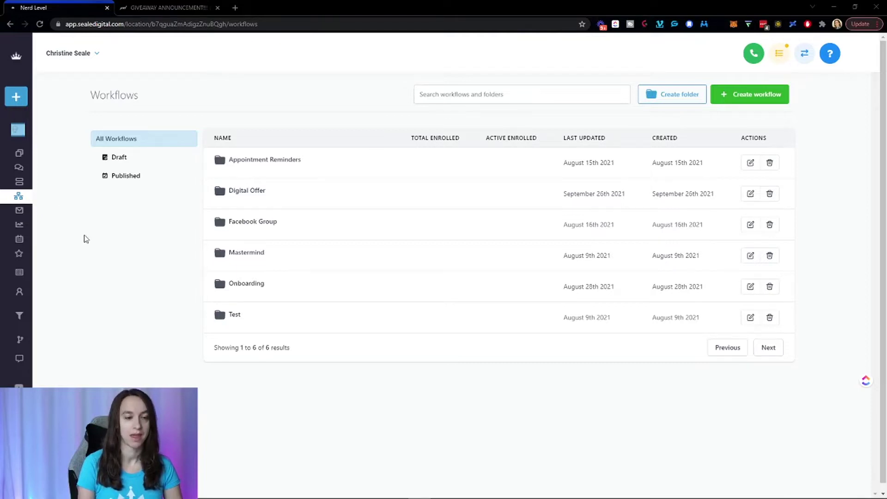
left_click(741, 94)
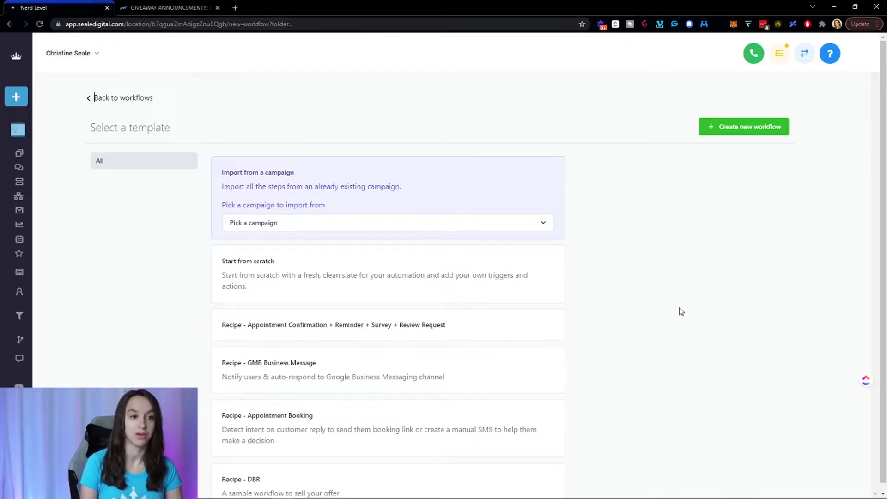
left_click(418, 289)
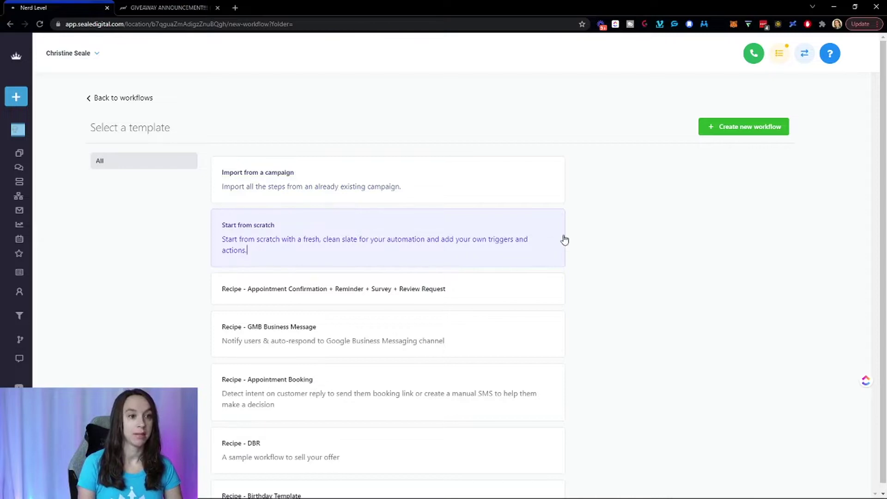
left_click(761, 136)
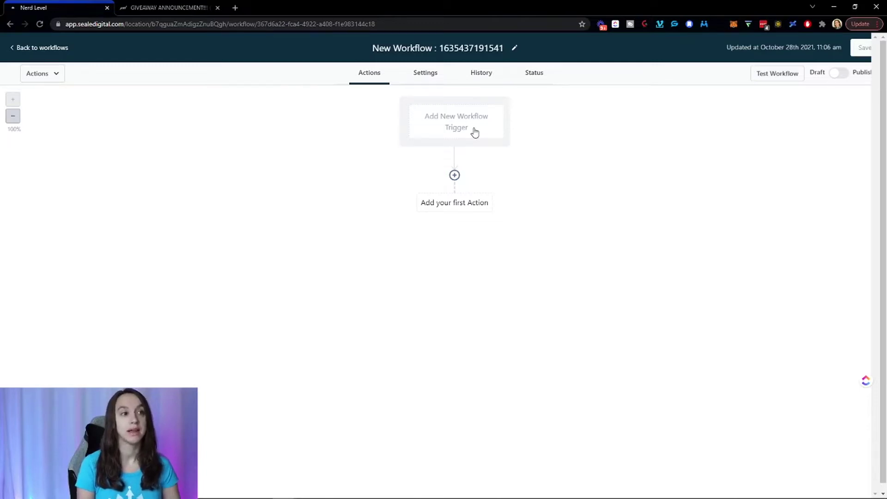
left_click(474, 133)
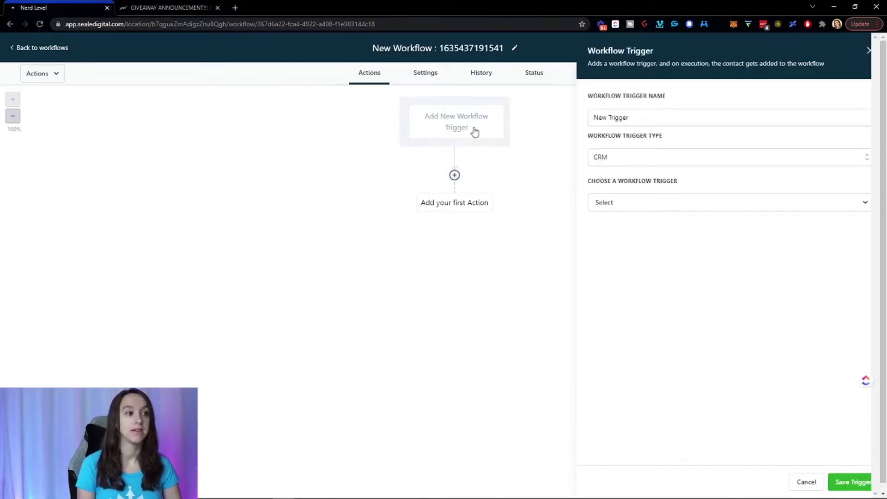
left_click(634, 204)
left_click(637, 230)
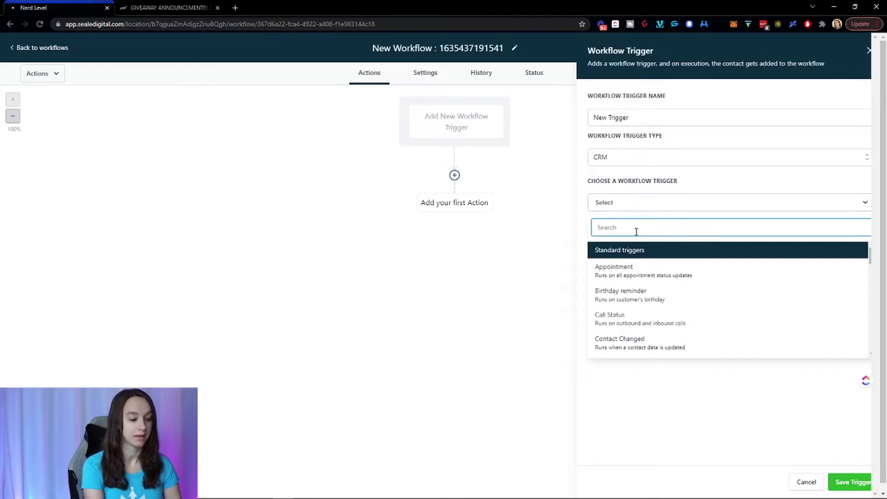
type("tag")
left_click(626, 264)
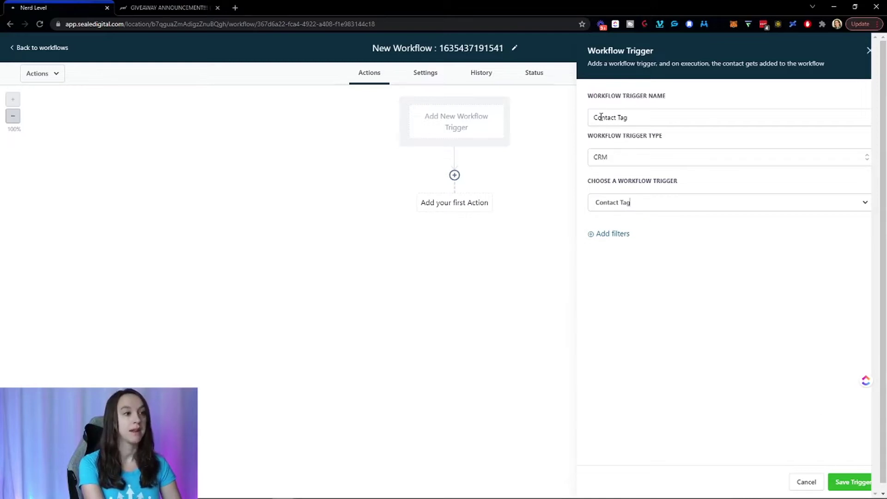
left_click(648, 207)
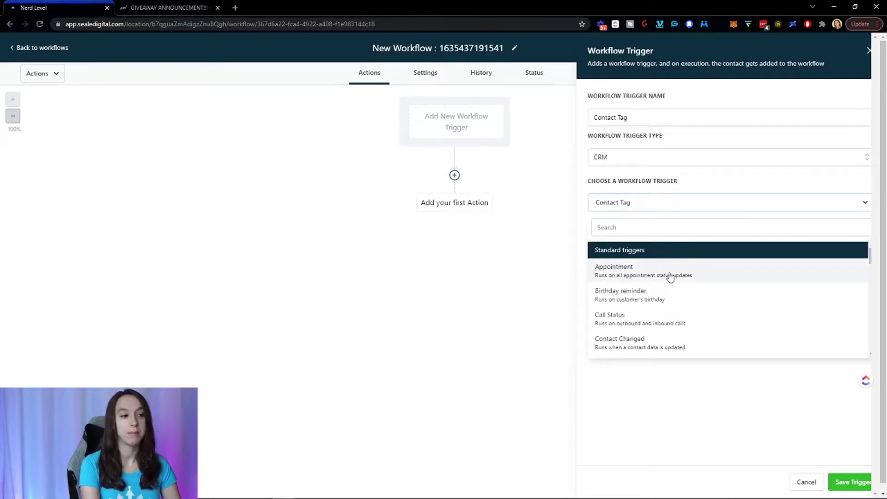
scroll(659, 319, "down", 2)
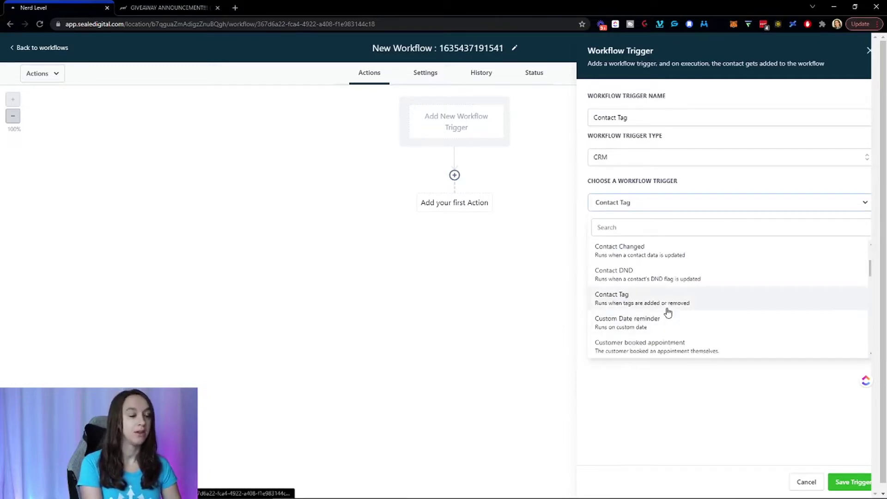
scroll(736, 299, "down", 2)
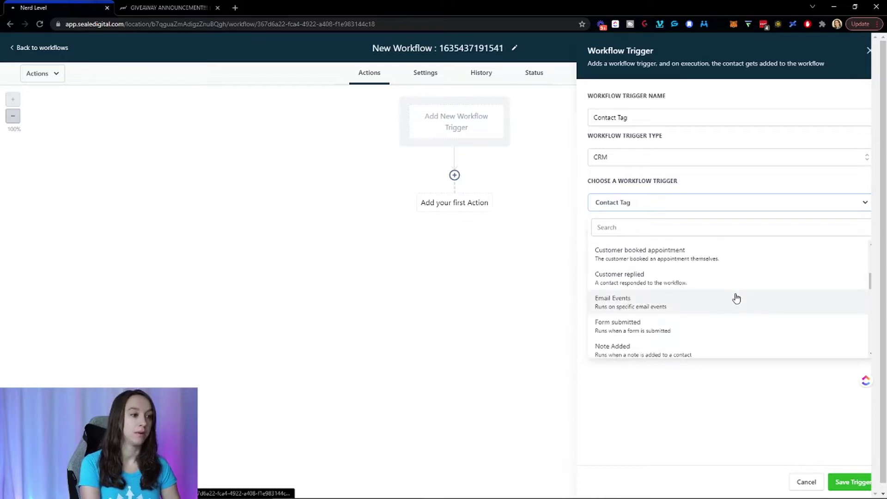
scroll(736, 298, "down", 4)
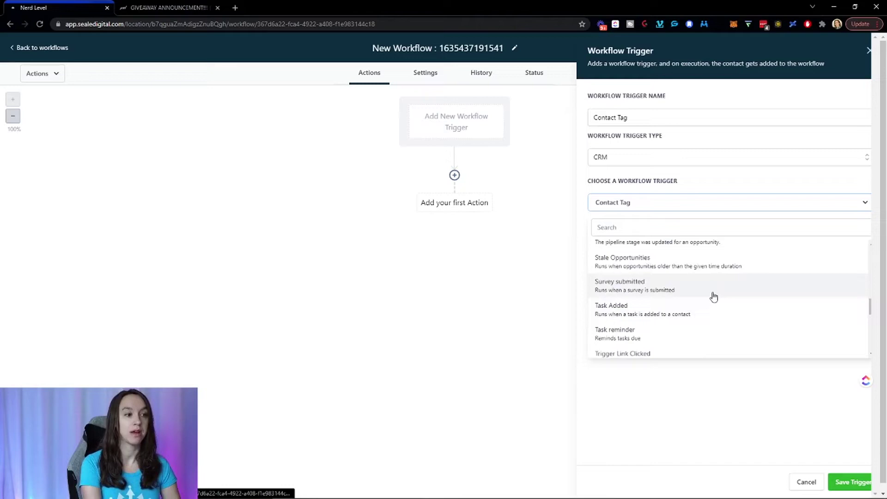
left_click(799, 481)
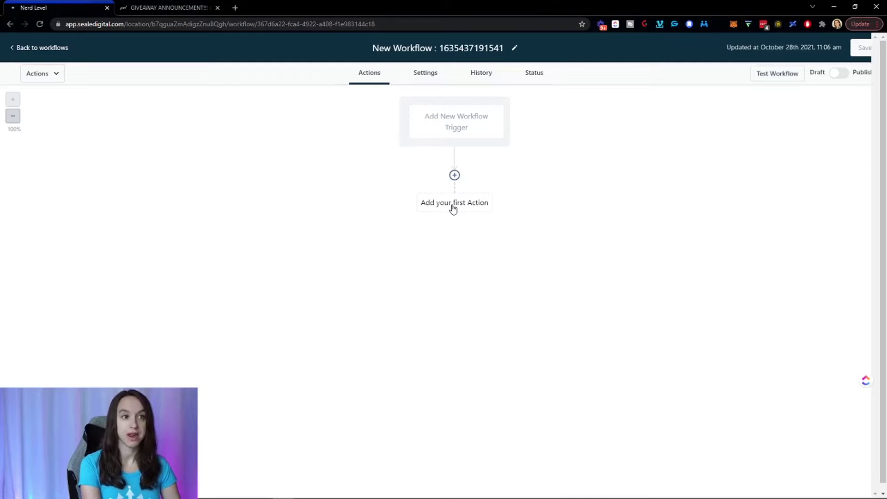
Add a Send Email action whose subject is the giveaway post title plus a party popper emoji.
left_click(453, 203)
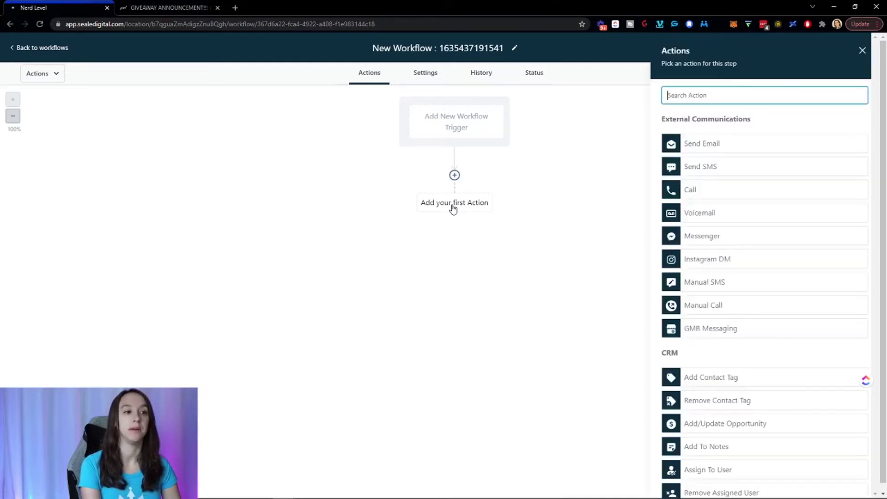
left_click(714, 147)
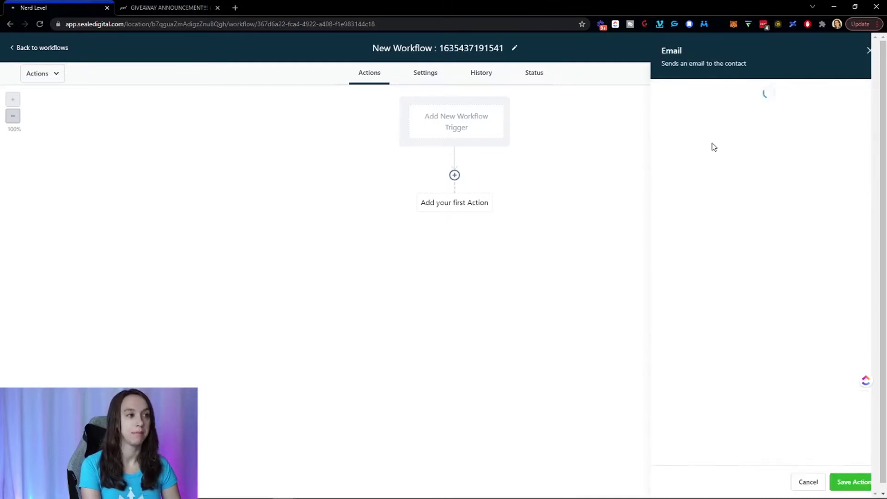
scroll(716, 151, "down", 1)
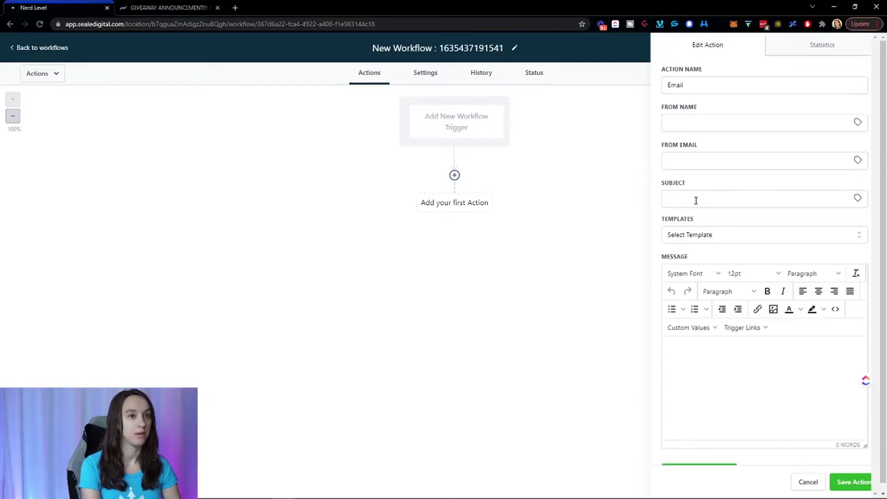
left_click(190, 5)
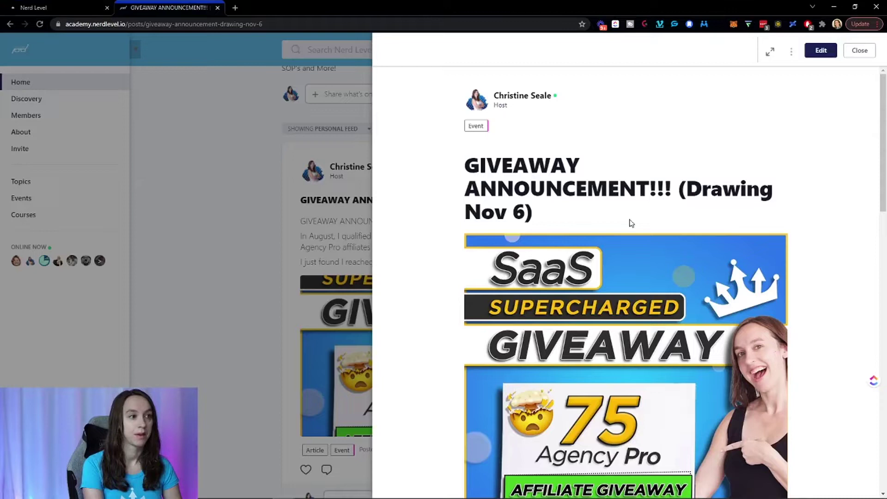
left_click_drag(533, 212, 422, 167)
key("ctrl+c")
left_click(93, 7)
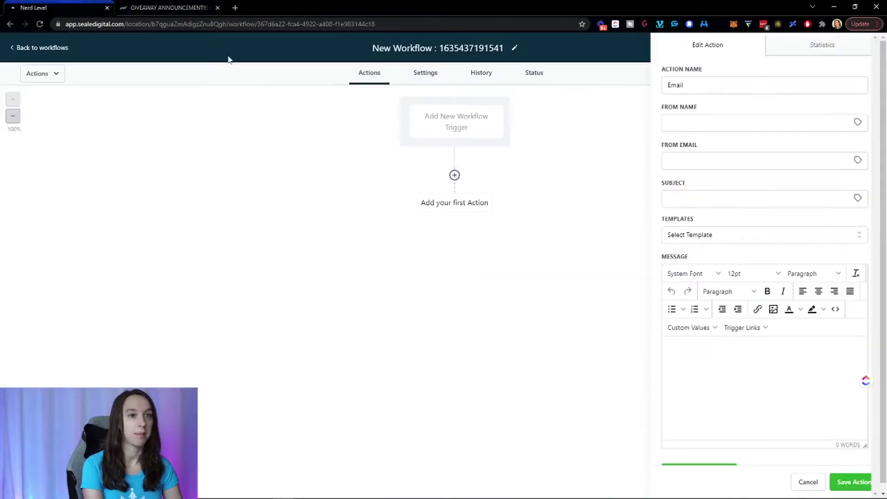
left_click(709, 201)
key("ctrl+v")
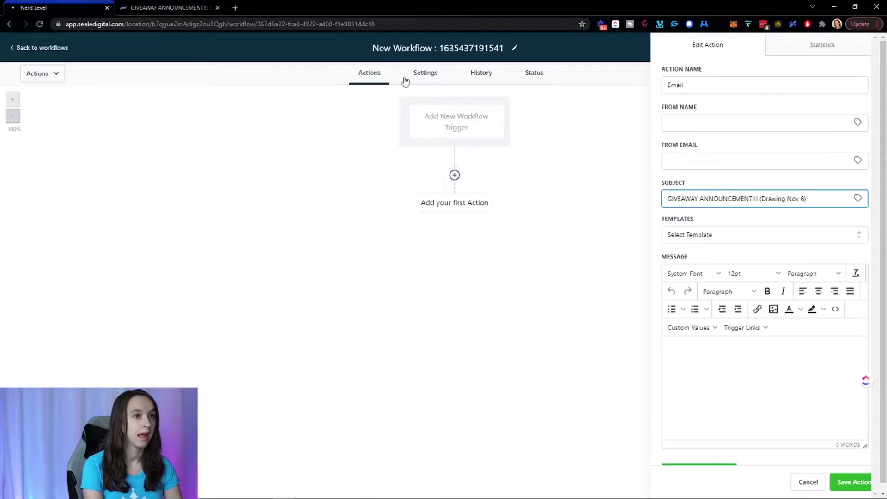
left_click(235, 8)
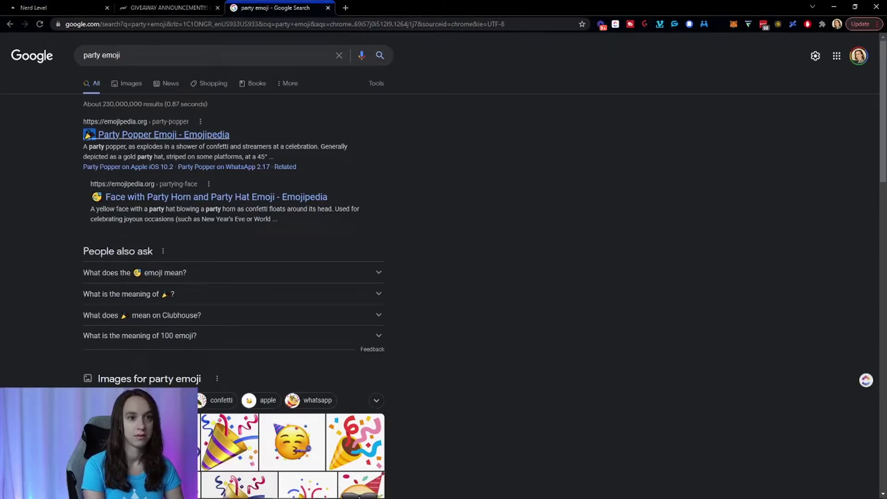
key("ctrl+c")
left_click(60, 7)
key("ctrl+v")
key("ctrl+v")
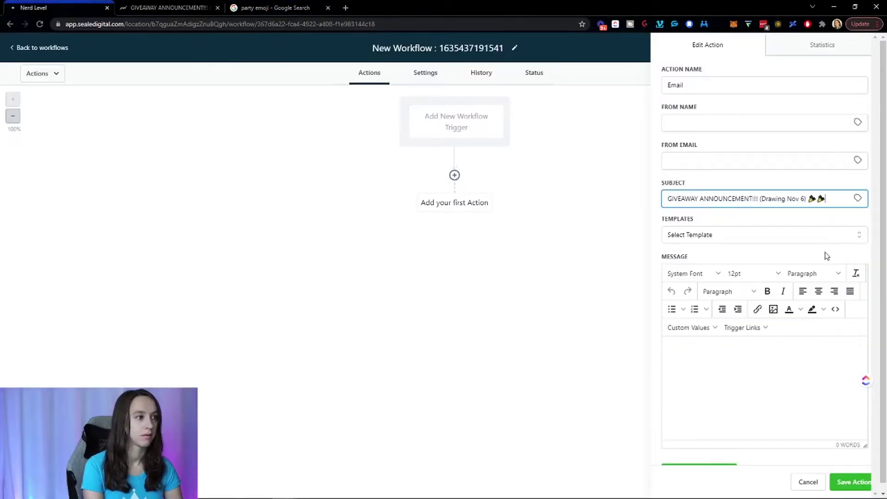
Paste the giveaway announcement post text into the email message body.
scroll(743, 287, "down", 3)
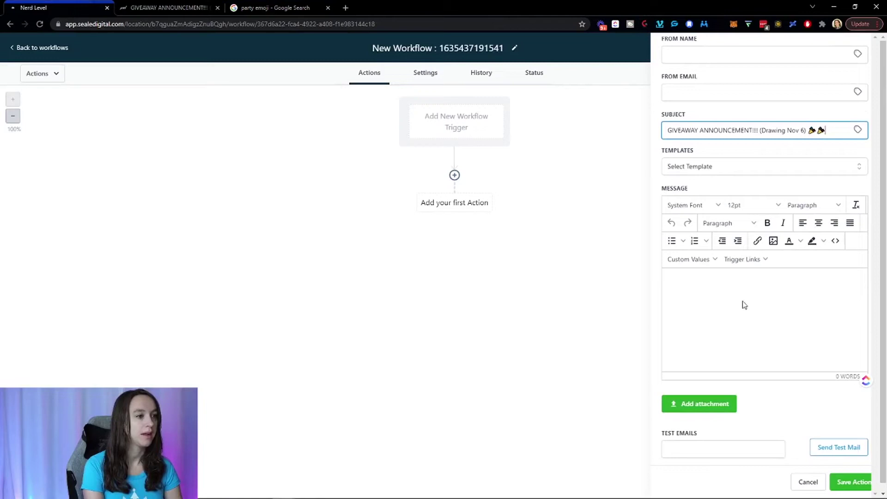
left_click(742, 308)
left_click(193, 5)
scroll(655, 292, "down", 9)
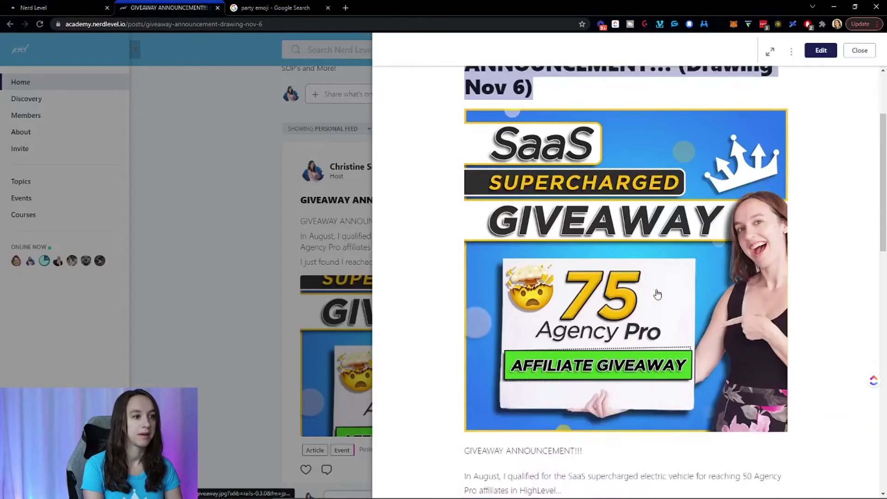
left_click_drag(465, 112, 644, 392)
key("ctrl+c")
key("ctrl+shift+Tab")
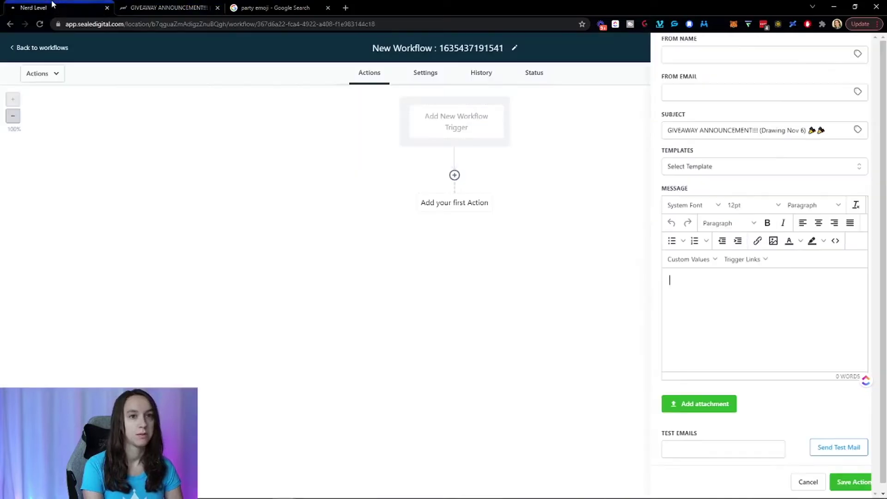
key("ctrl+v")
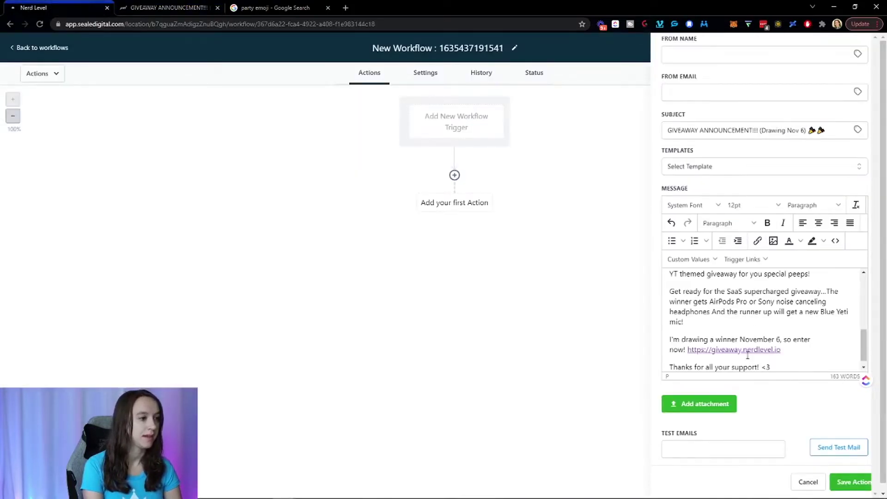
scroll(822, 344, "down", 1)
scroll(863, 349, "down", 1)
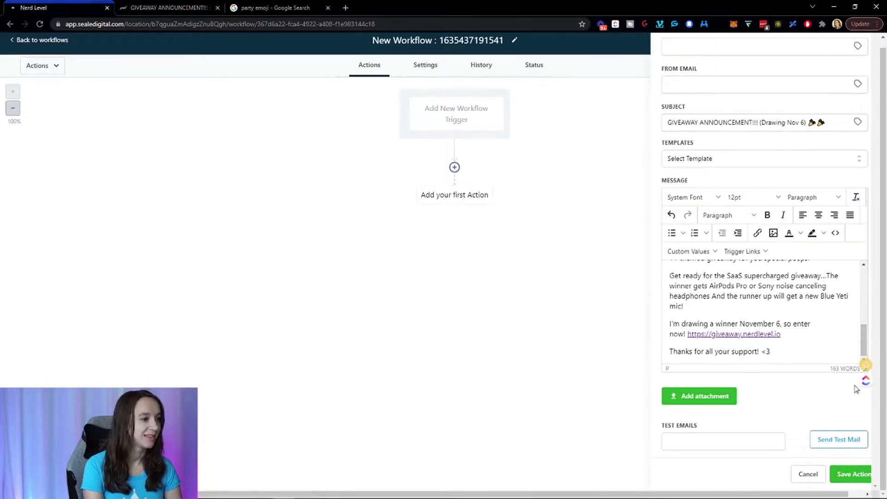
left_click_drag(865, 369, 865, 455)
scroll(811, 422, "up", 5)
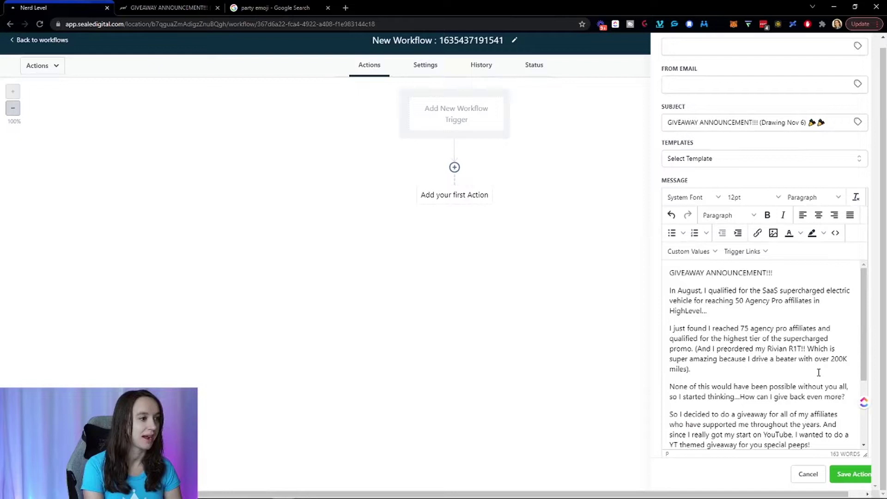
scroll(871, 211, "down", 2)
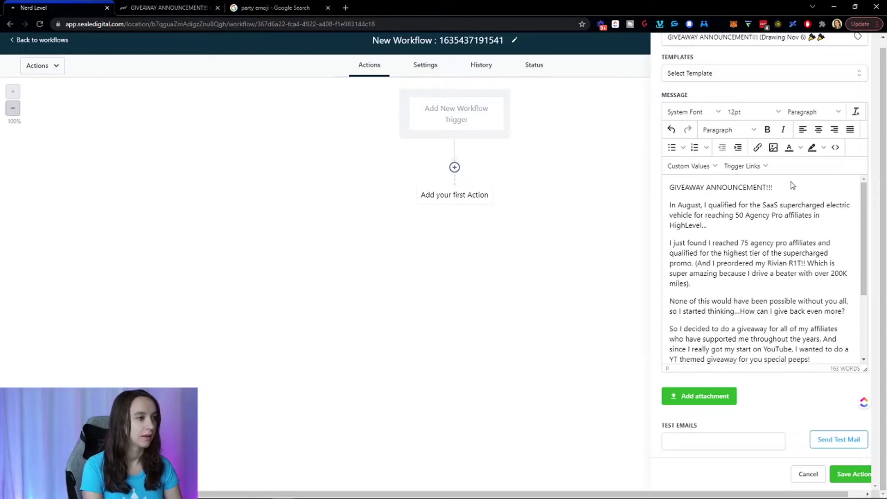
Put the sender's name as a sign-off on its own line, then save the Email action.
left_click(790, 187)
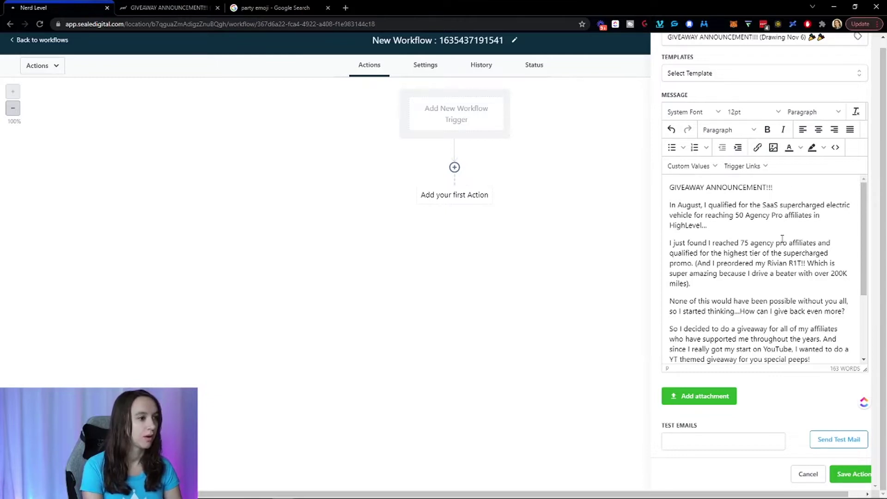
scroll(782, 238, "down", 3)
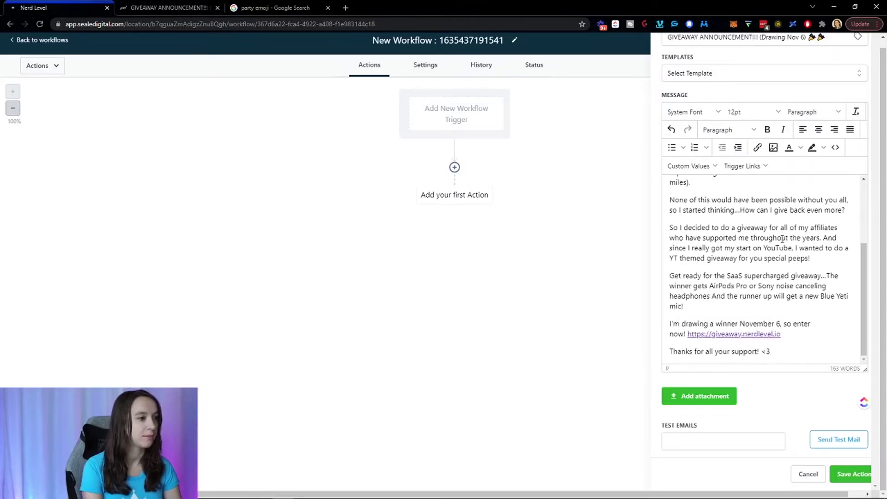
left_click(752, 335)
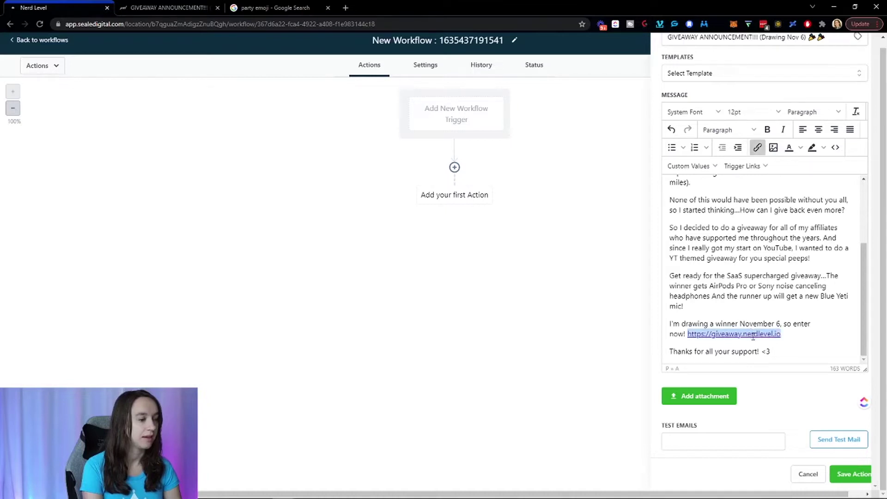
left_click(795, 353)
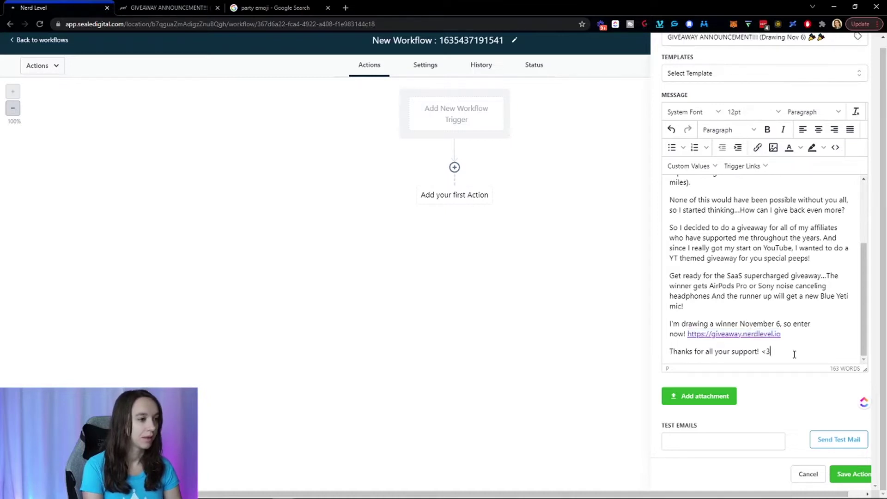
type("Christine")
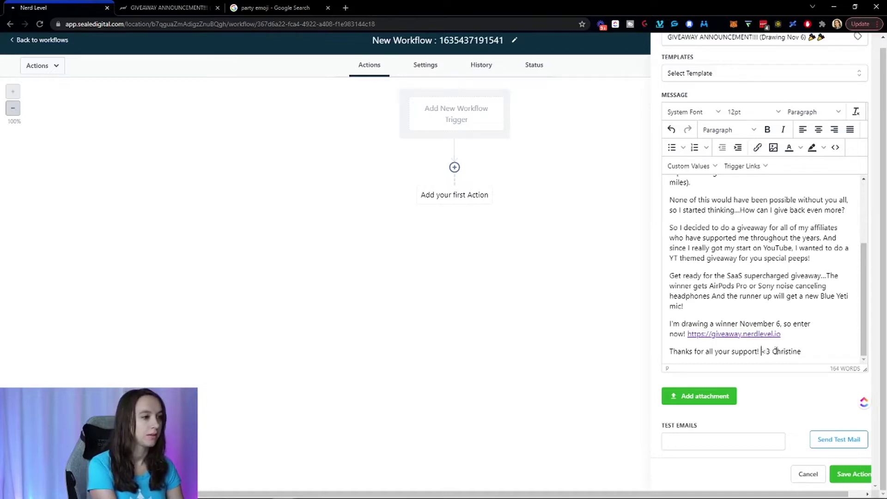
key("shift+Return")
key("Return")
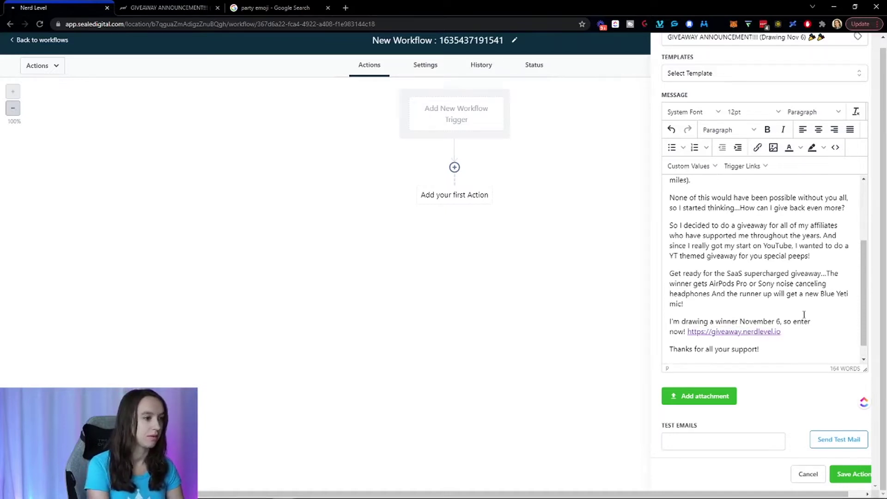
scroll(804, 315, "down", 1)
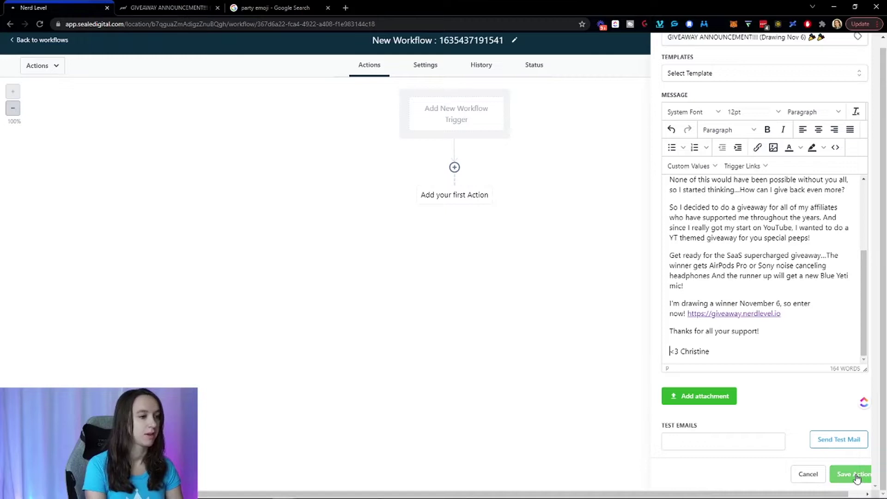
left_click(711, 440)
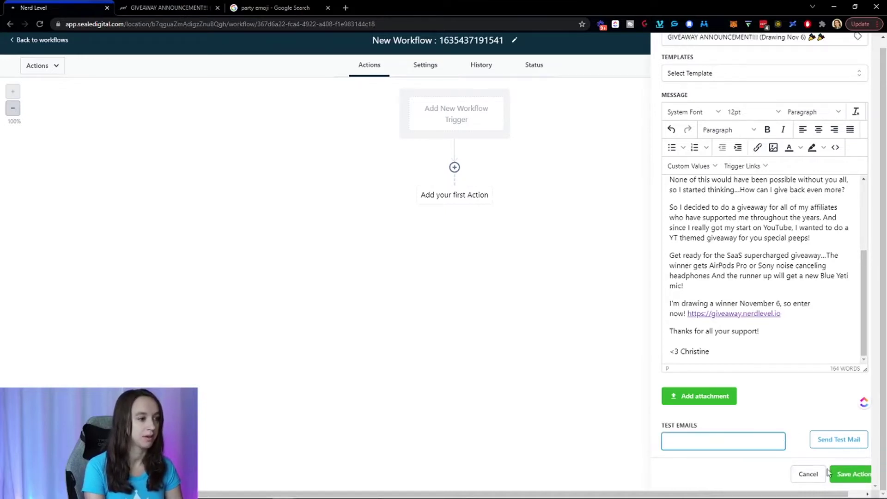
left_click(851, 474)
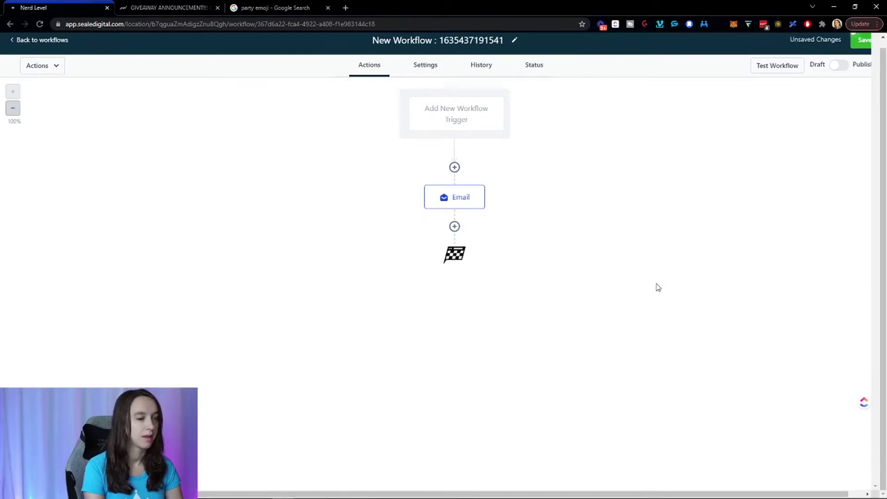
Reopen the Email step to check its sender fields, then close it unchanged.
left_click(442, 202)
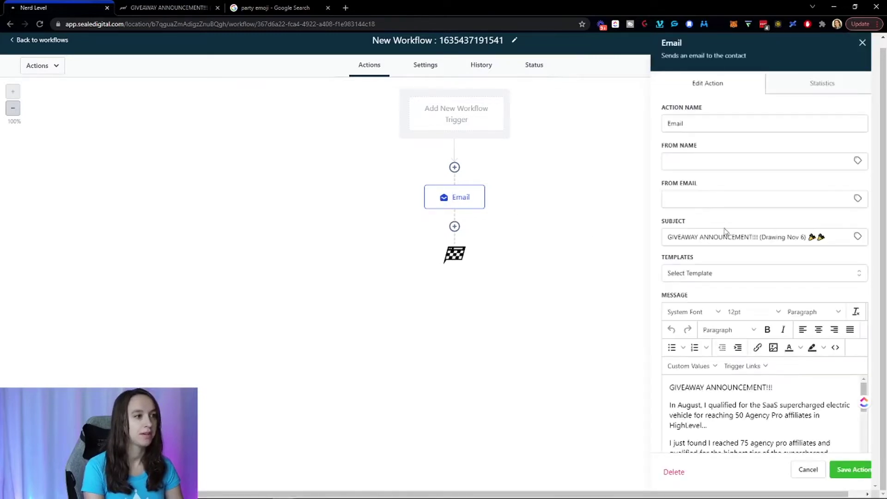
left_click(714, 162)
left_click(716, 199)
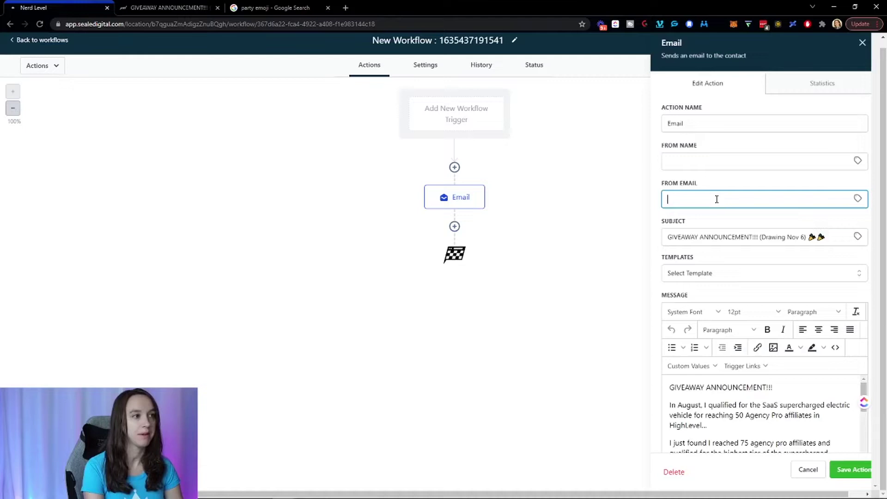
left_click(808, 469)
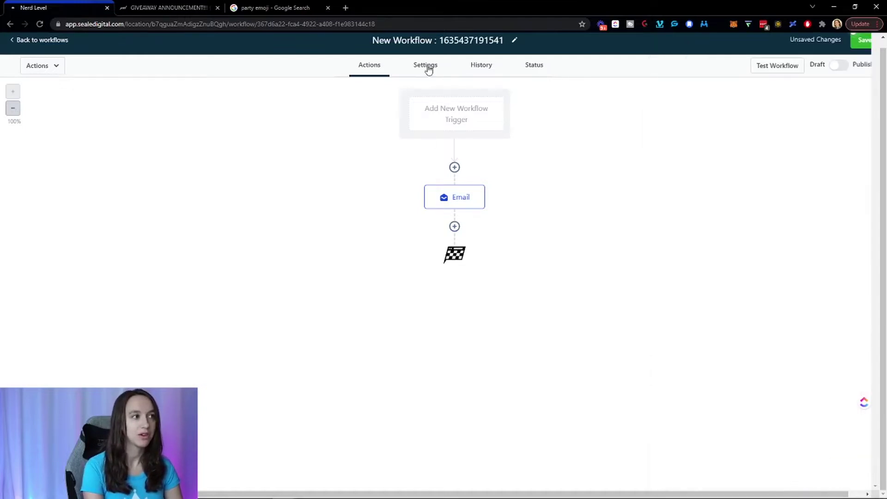
In workflow Settings, enter the sender's full name as From Name and the support e-mail as From Email.
left_click(429, 69)
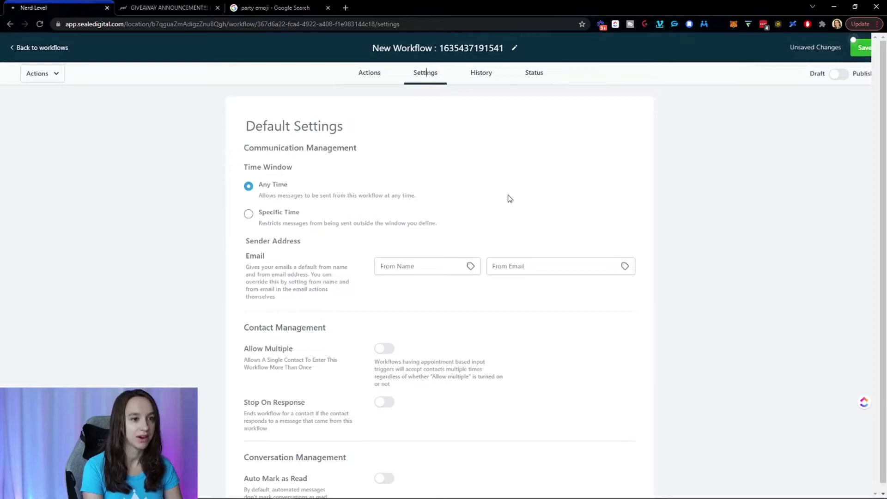
scroll(508, 198, "down", 3)
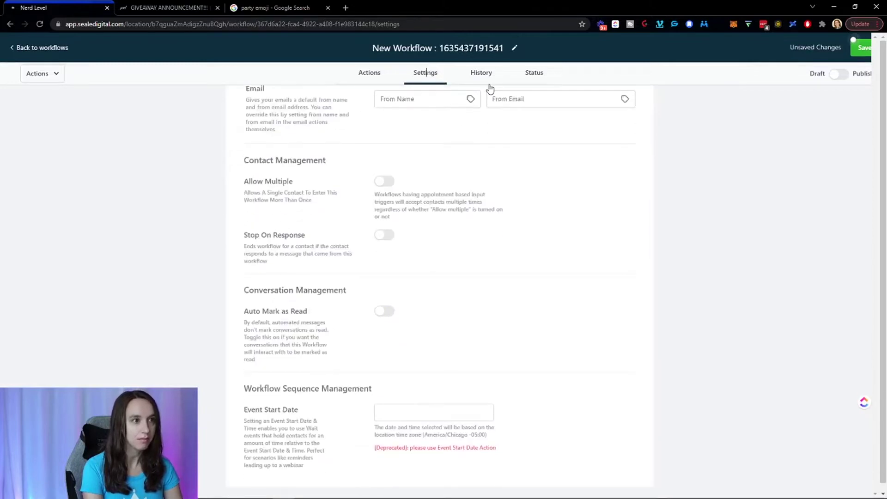
left_click(536, 73)
left_click(433, 77)
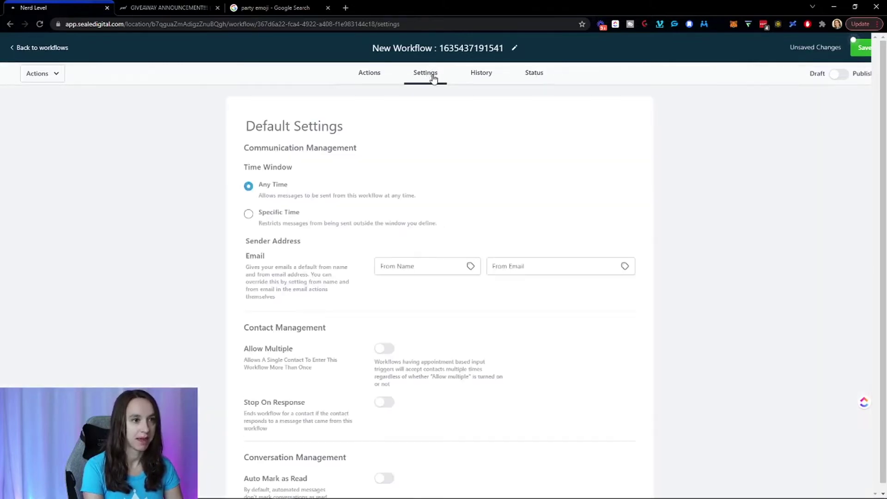
scroll(481, 186, "down", 3)
left_click(444, 132)
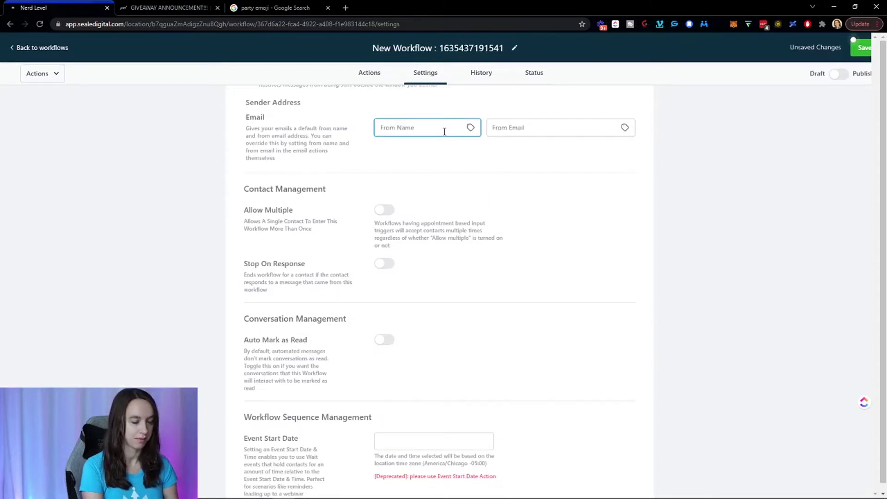
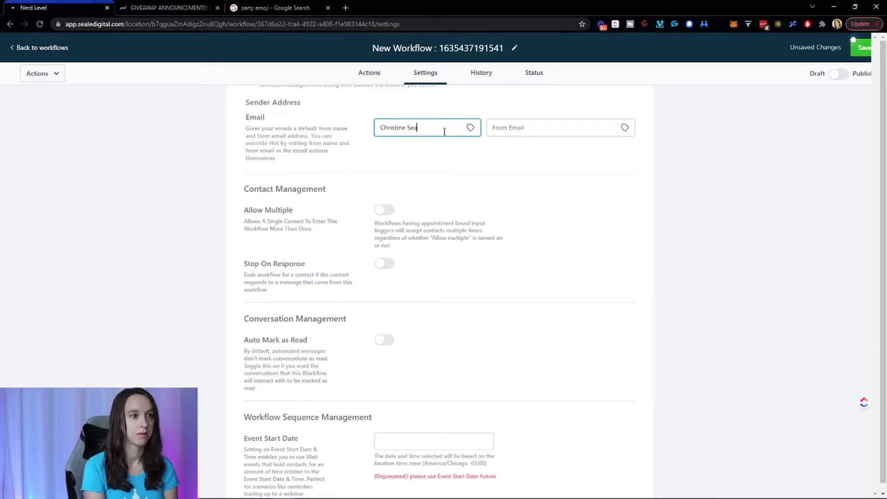
key("Tab")
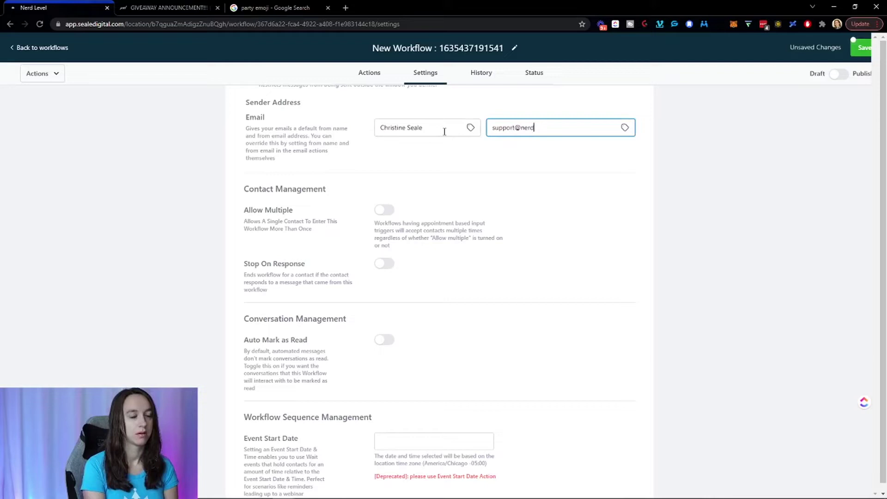
scroll(444, 131, "up", 3)
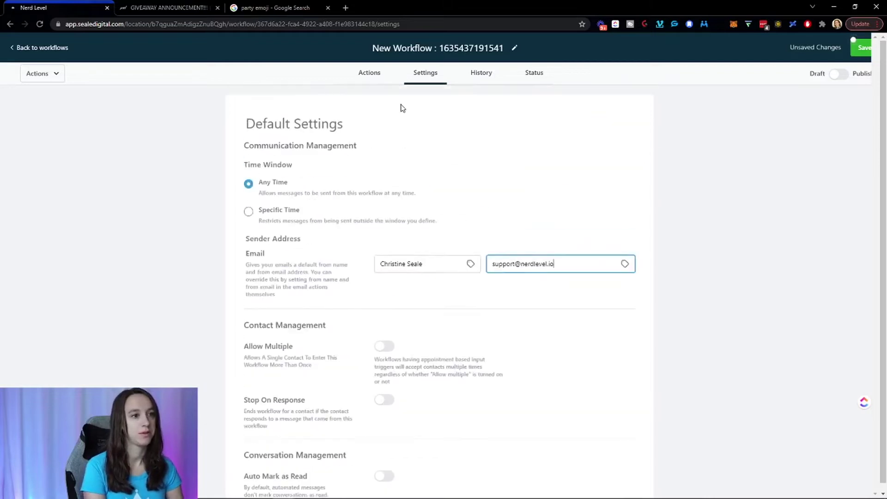
Return to the workflow steps and save the workflow.
left_click(371, 78)
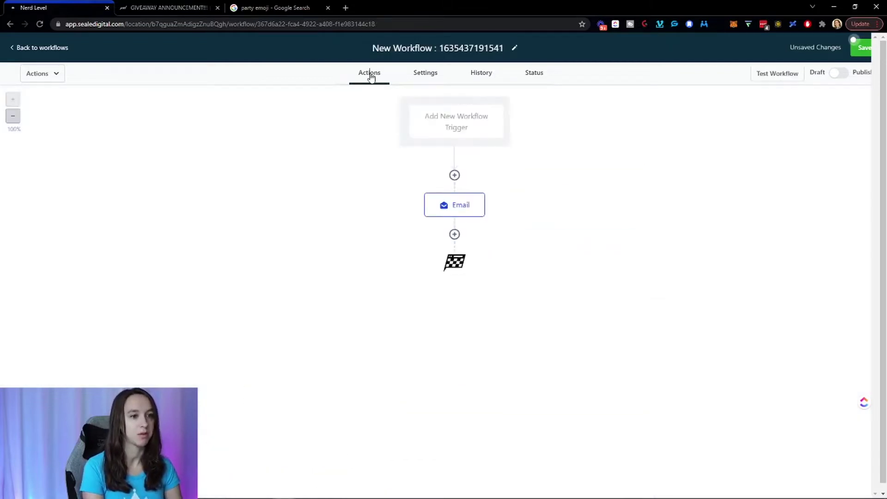
left_click(423, 75)
left_click(395, 75)
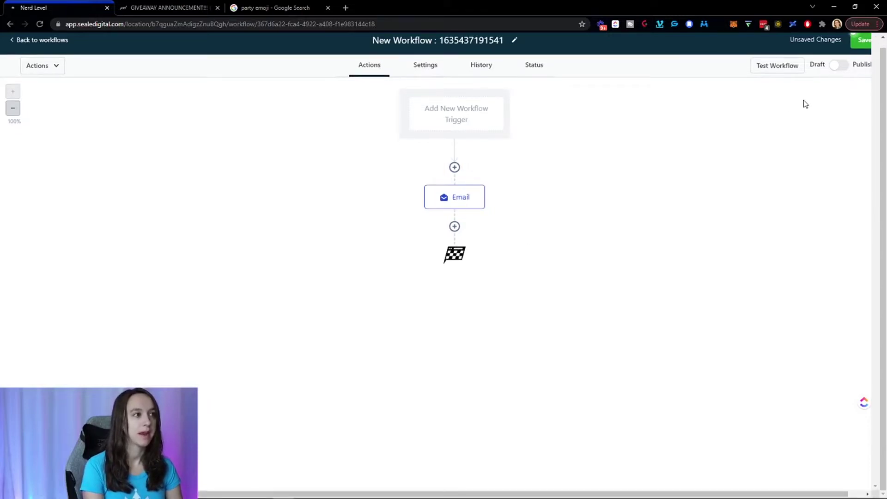
left_click(863, 42)
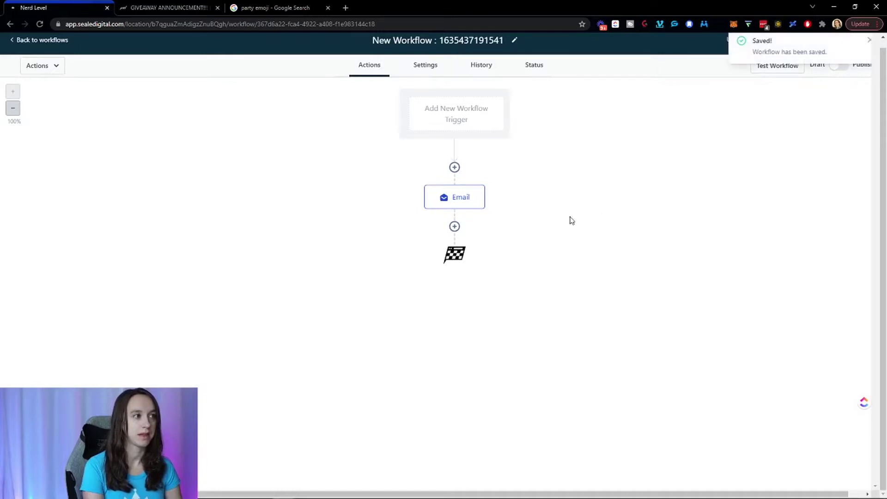
Add a Send SMS step after the Email and begin its message.
left_click(454, 228)
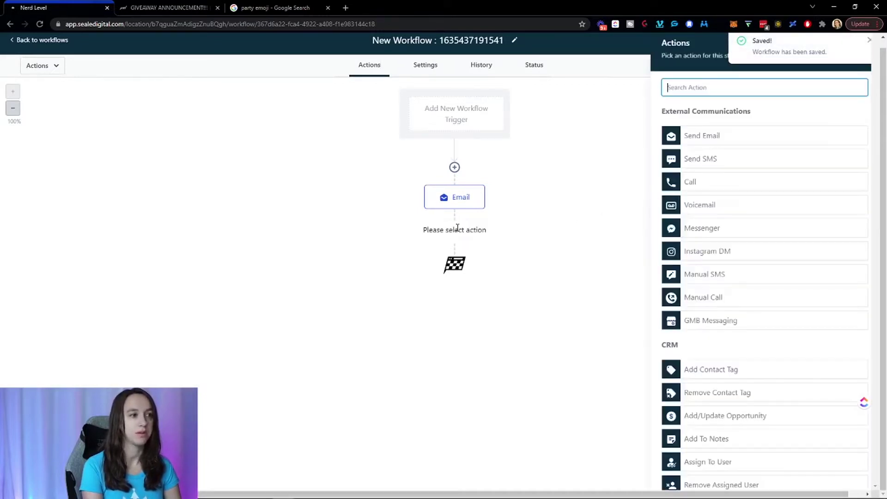
left_click(698, 157)
left_click(717, 246)
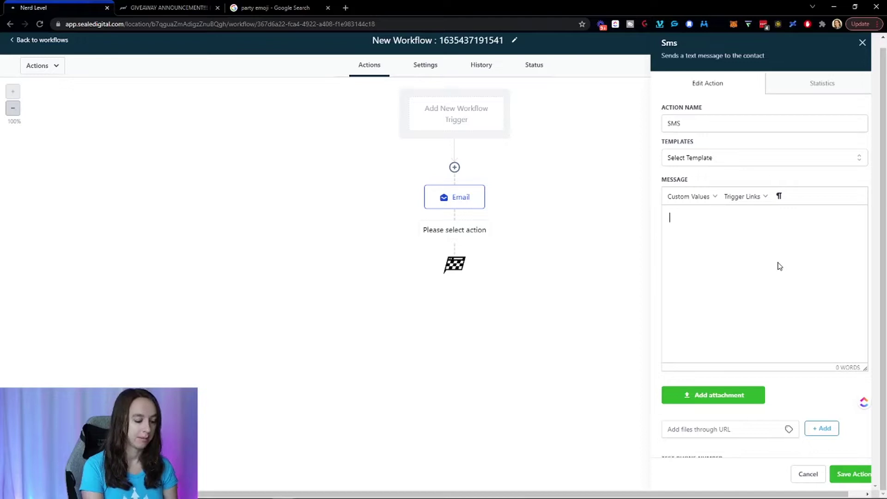
Start the SMS with the contact's first name custom value and a greeting.
left_click(707, 199)
mouse_move(710, 227)
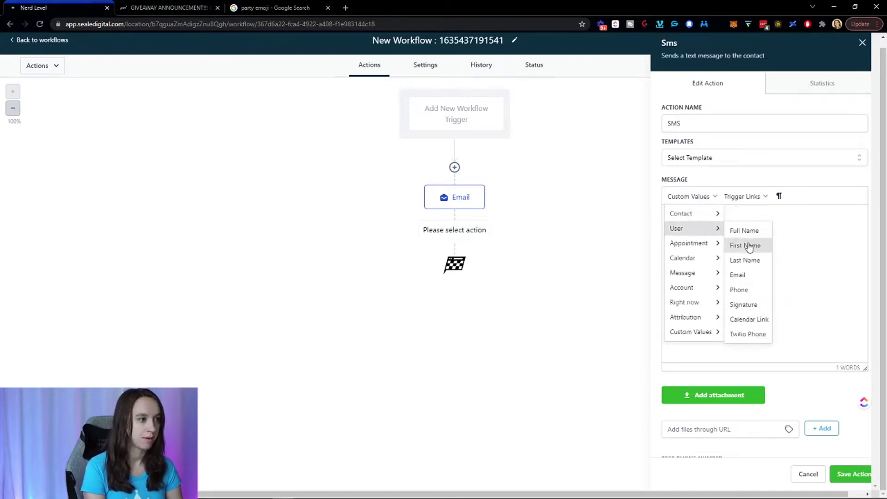
left_click(758, 231)
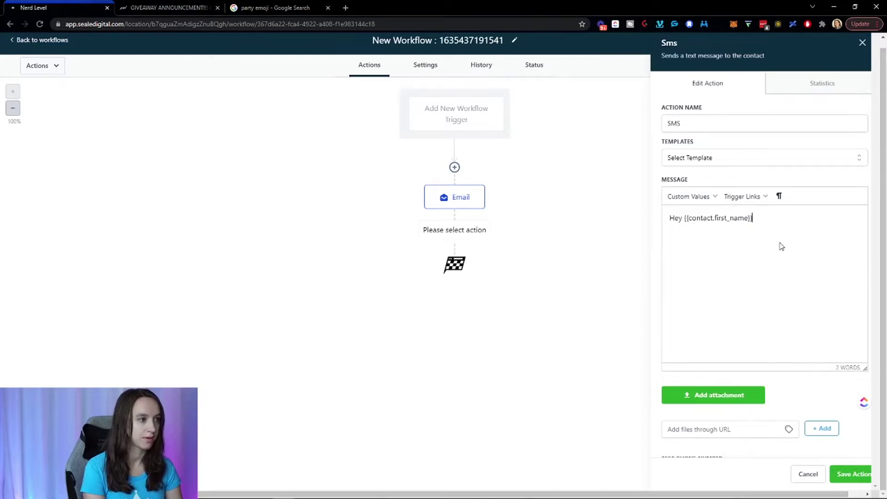
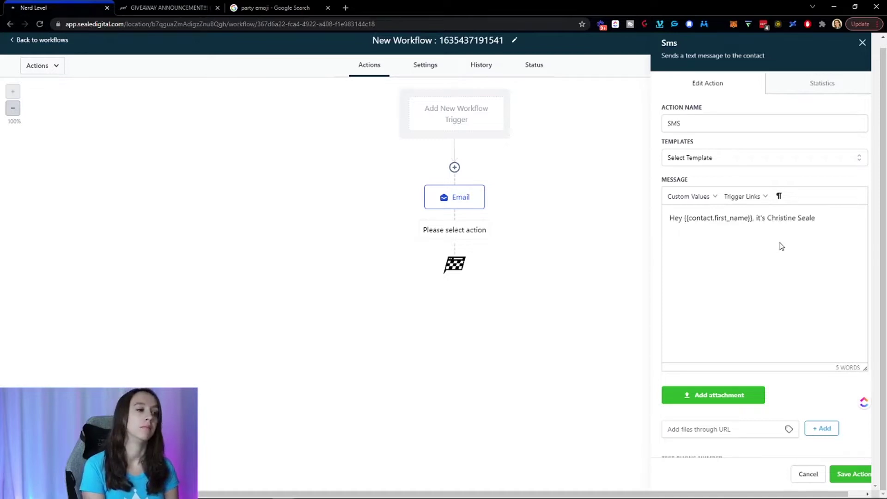
left_click_drag(760, 221, 771, 213)
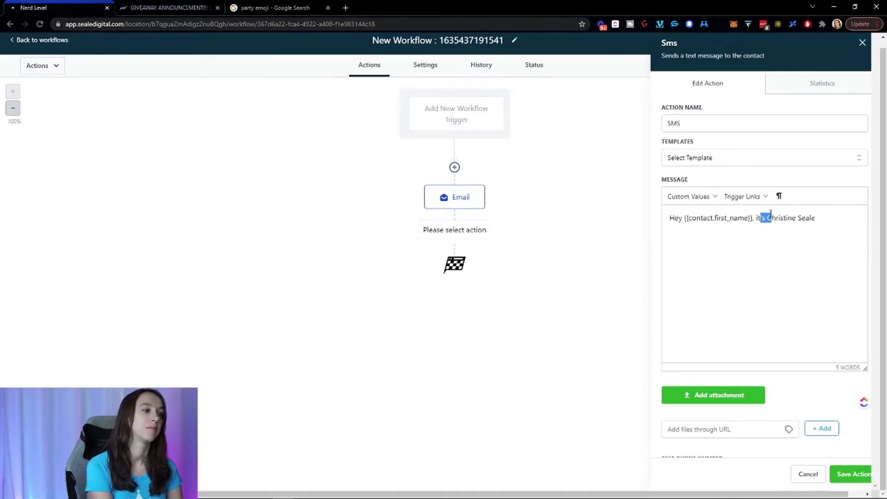
key("BackSpace")
key("BackSpace")
key("BackSpace")
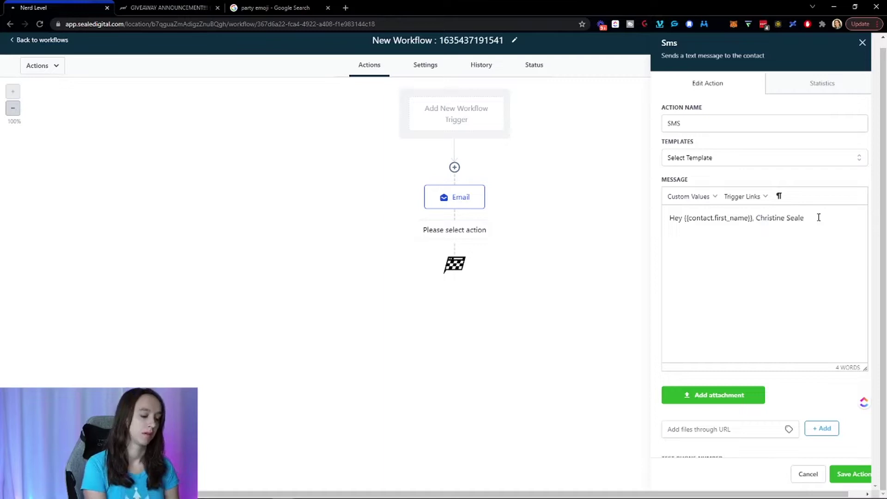
Write the new-number Airpods Pro or Yeti mic giveaway message and save the SMS action.
type("hi")
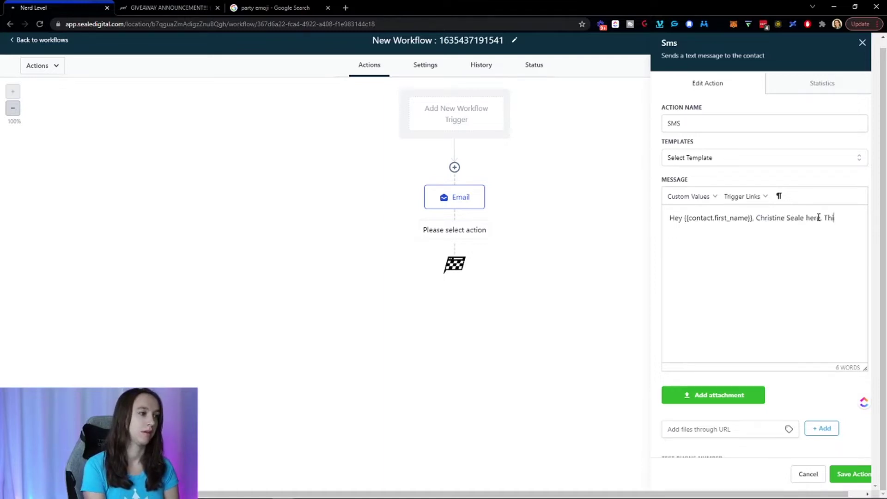
type("s is a new number so make sure to save it!")
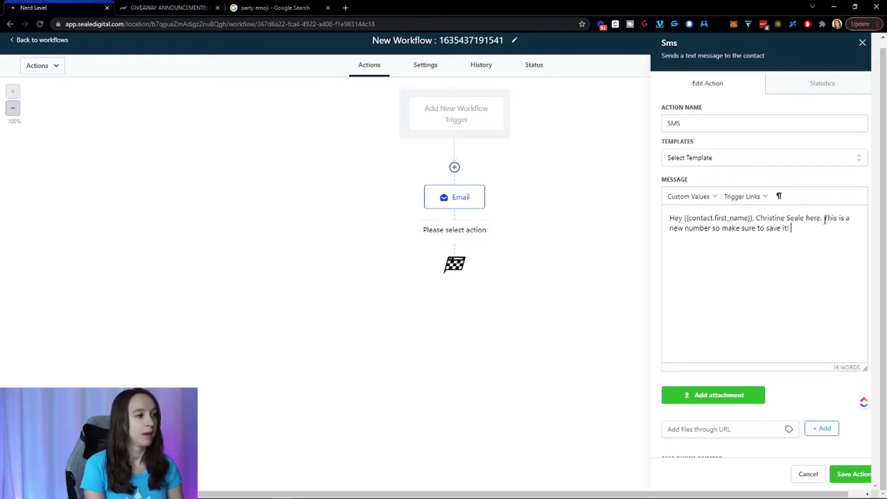
type("I'm doing a")
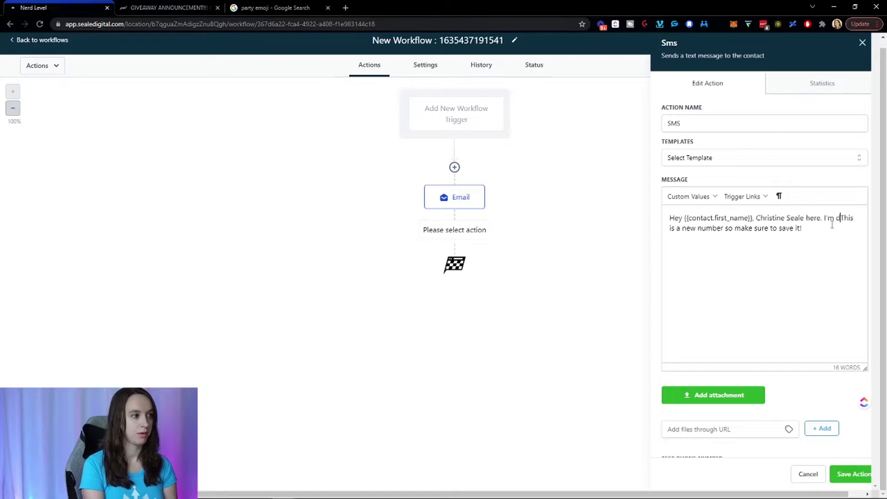
type(" giveaway ")
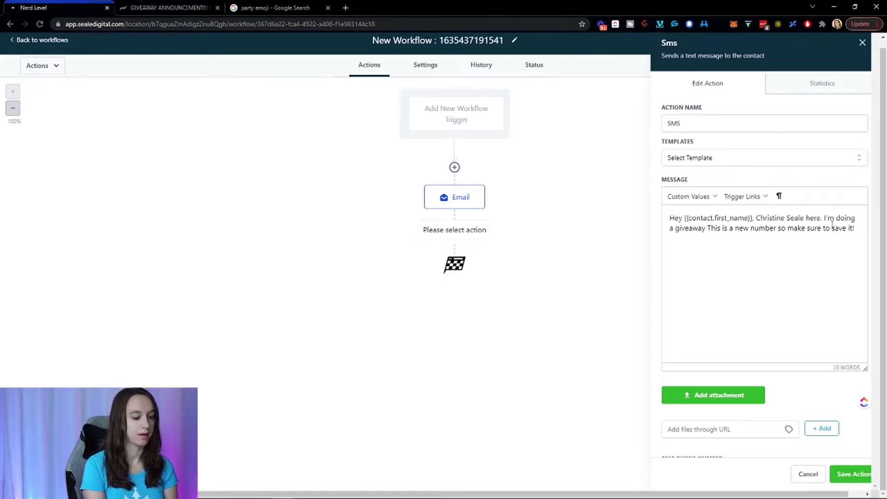
type("to say tahnk")
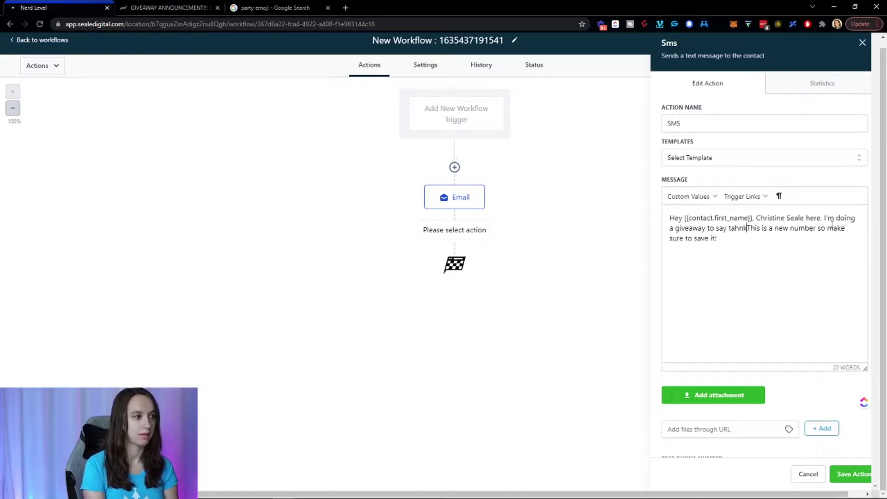
key("BackSpace")
key("BackSpace")
key("BackSpace")
type("hank you ")
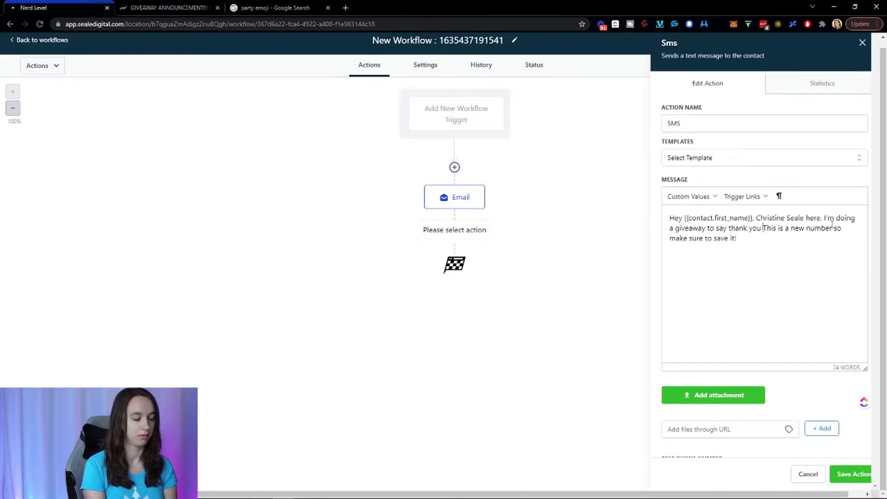
type("for supporting m")
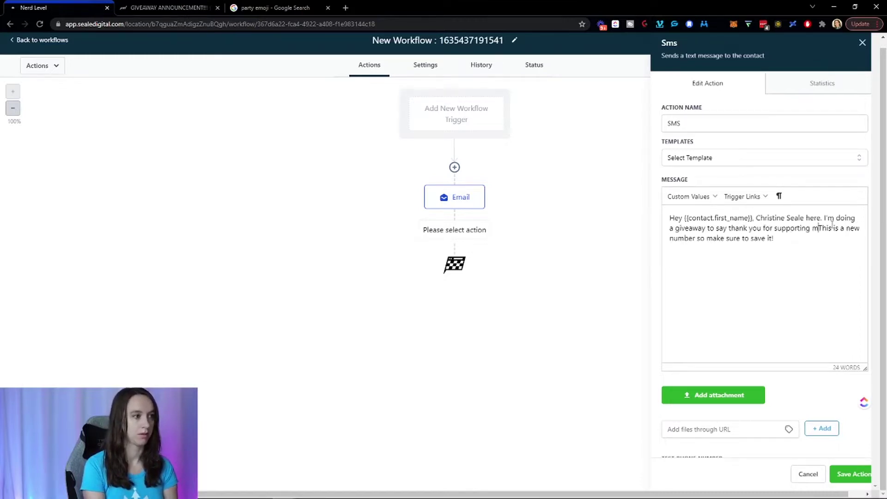
type("e. ")
type("You have a chance to wi")
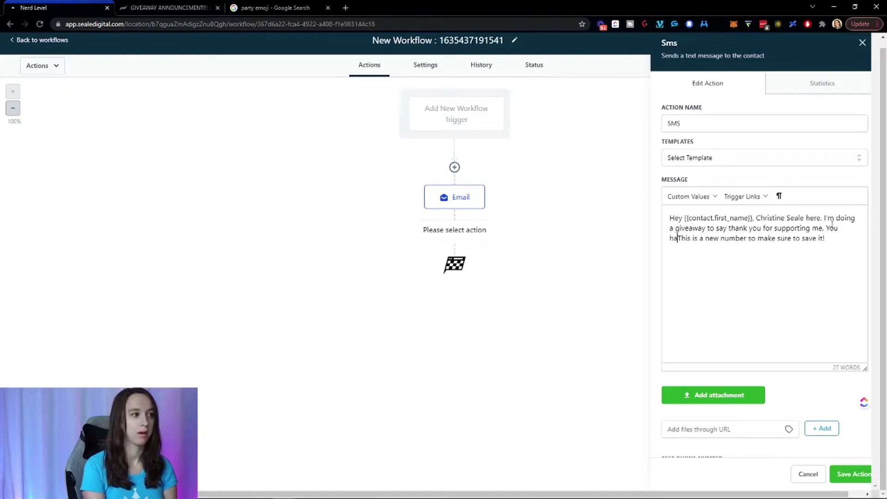
type("n Airpods ")
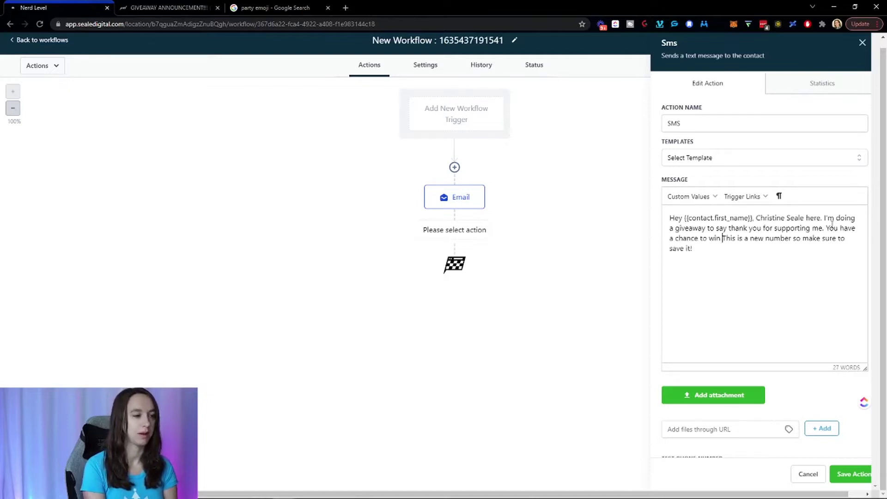
type("Pro or a Yeti ")
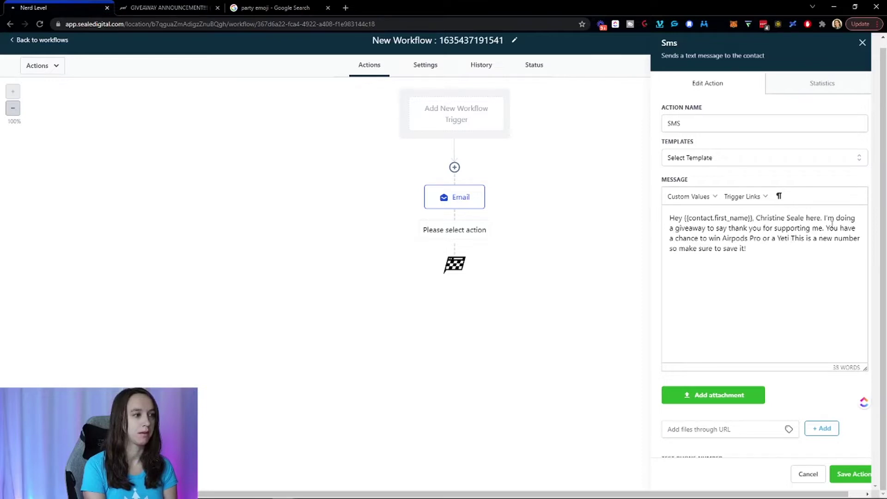
type("mic. ")
type("Want the link to ")
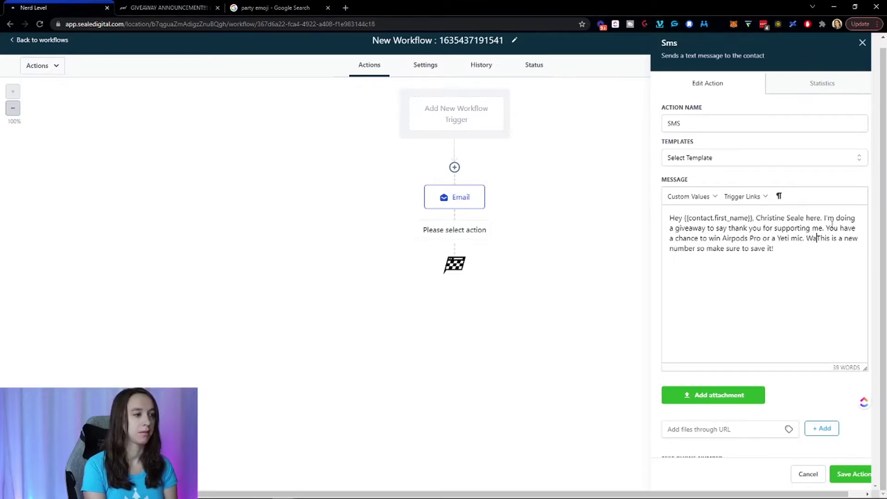
type("enter? ")
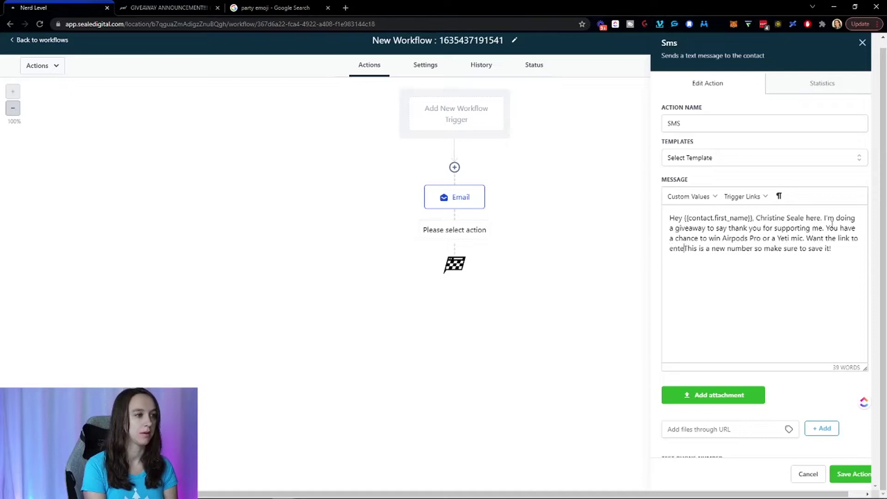
type("(")
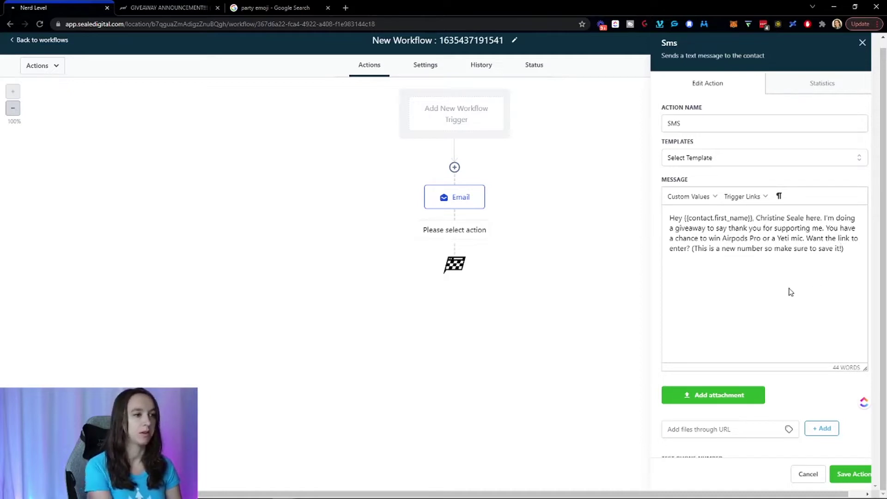
type("!")
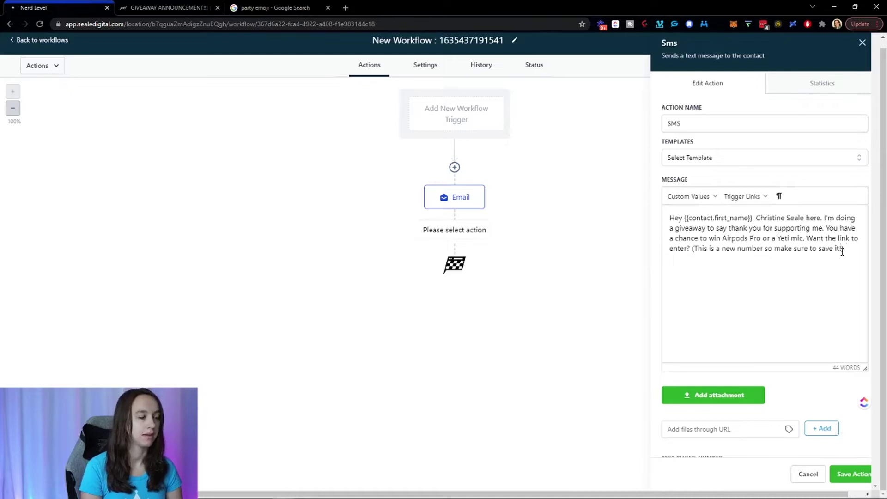
scroll(843, 253, "down", 1)
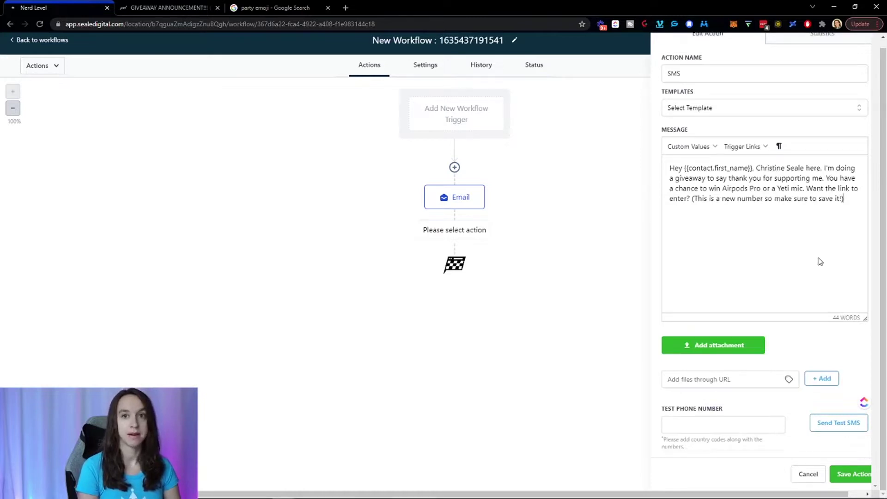
left_click(852, 475)
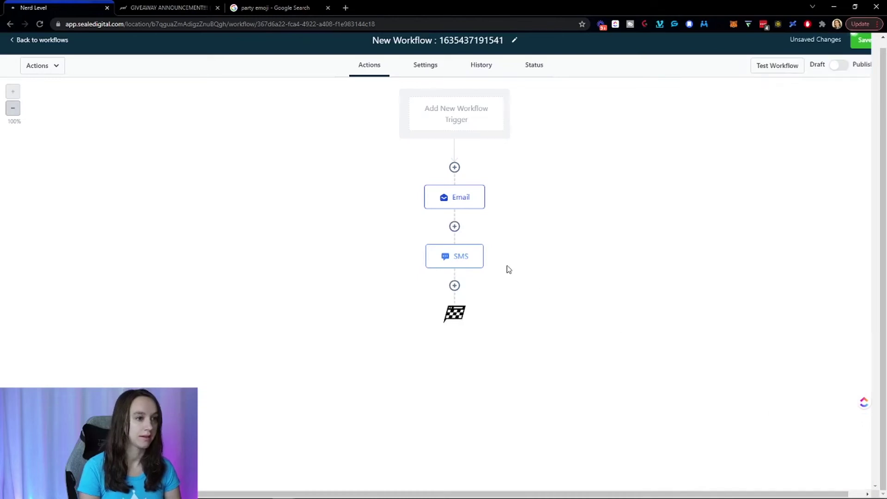
left_click(460, 261)
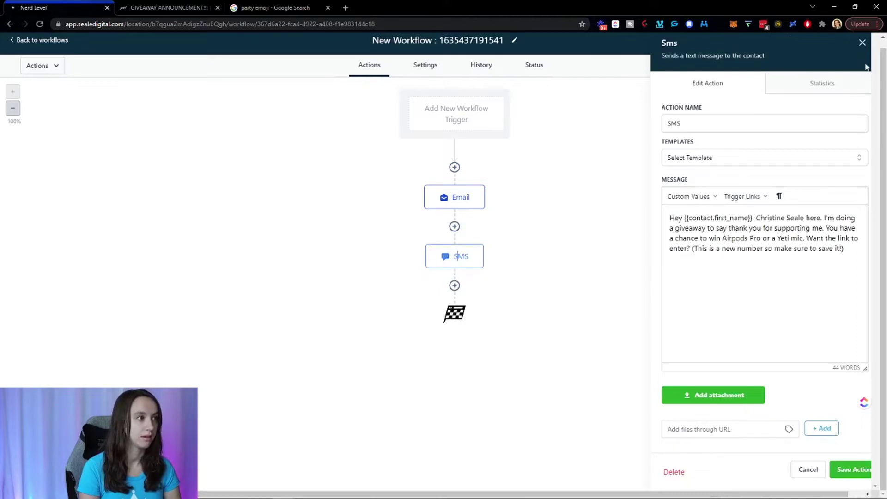
left_click(862, 43)
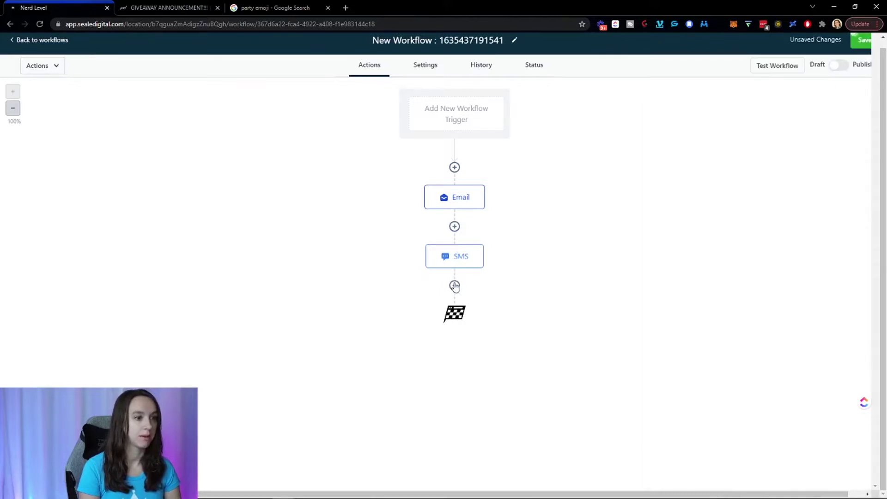
left_click(455, 287)
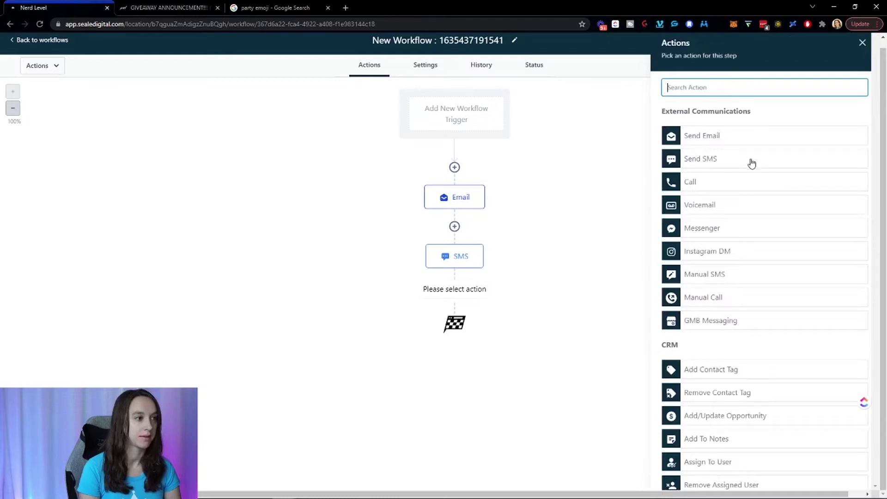
scroll(752, 273, "down", 6)
scroll(692, 273, "down", 8)
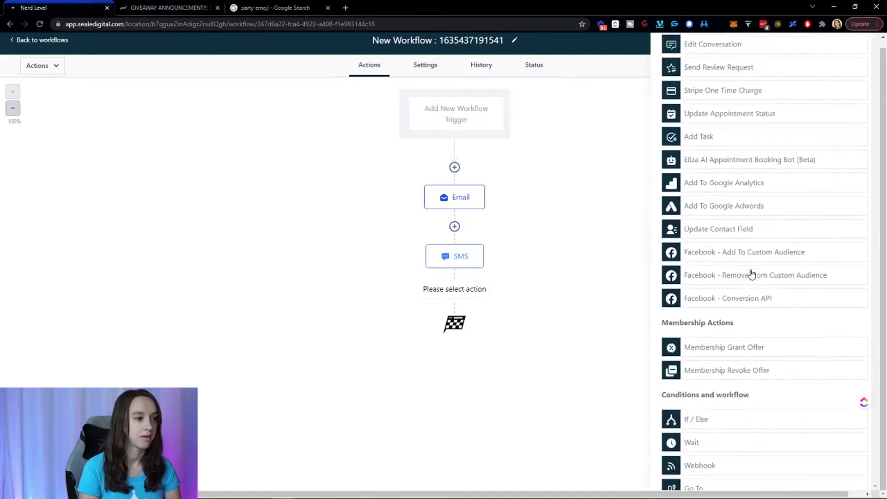
left_click(698, 411)
left_click(674, 170)
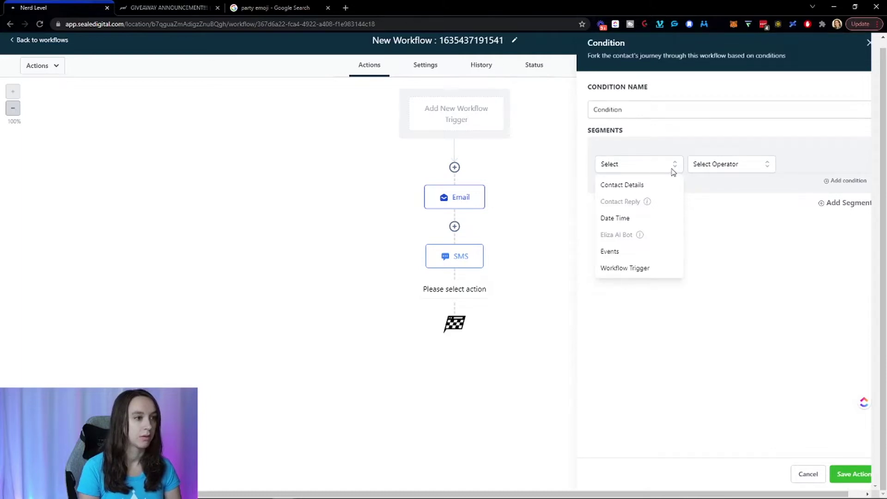
mouse_move(648, 206)
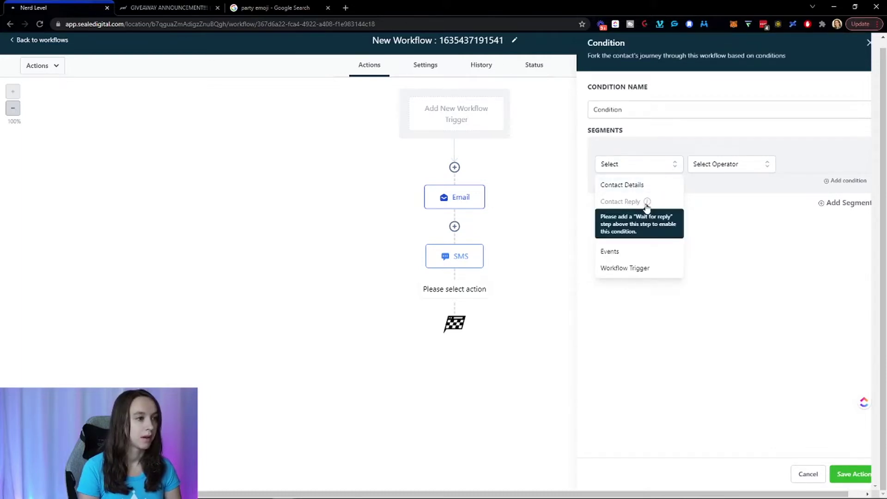
left_click(472, 308)
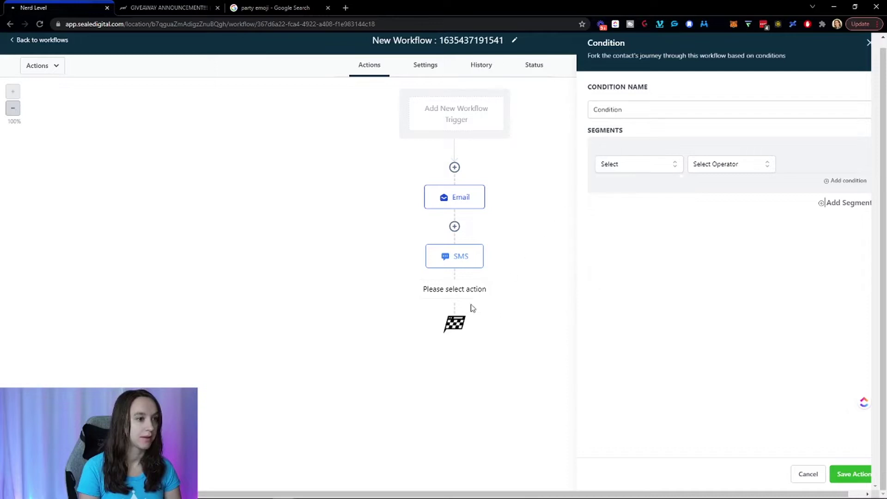
Cancel the condition and add a Wait step set to Contact Reply on the SMS step.
left_click(806, 475)
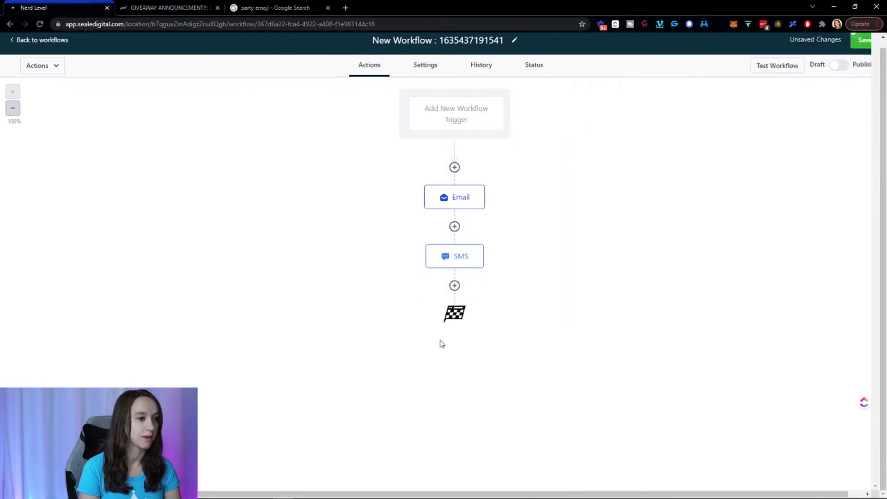
left_click(454, 286)
left_click(753, 91)
type("wait")
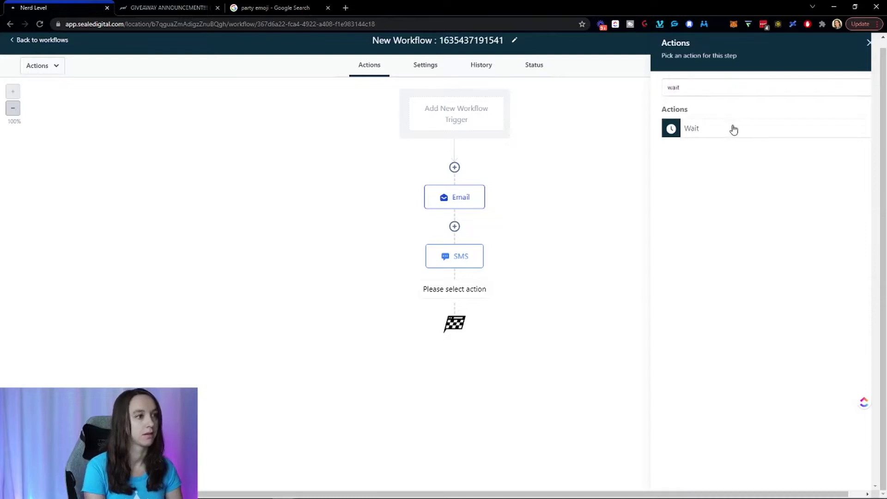
left_click(733, 129)
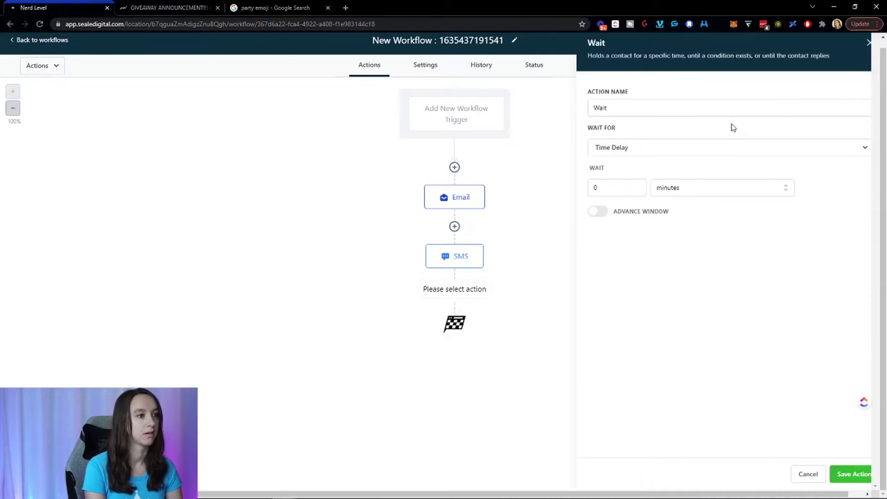
left_click(677, 148)
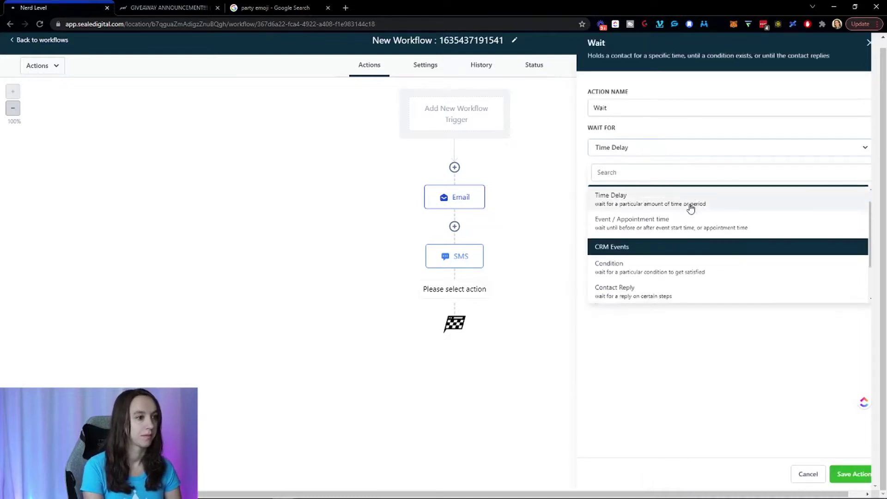
scroll(686, 208, "down", 3)
left_click(670, 245)
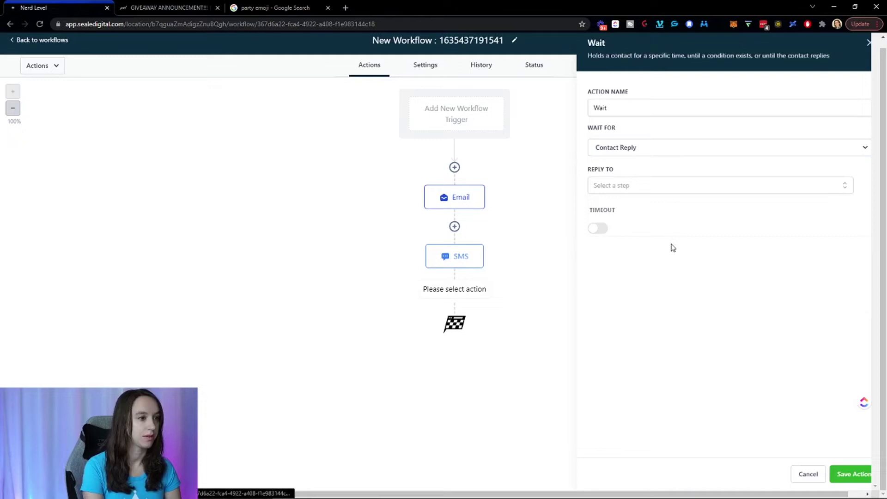
left_click(675, 185)
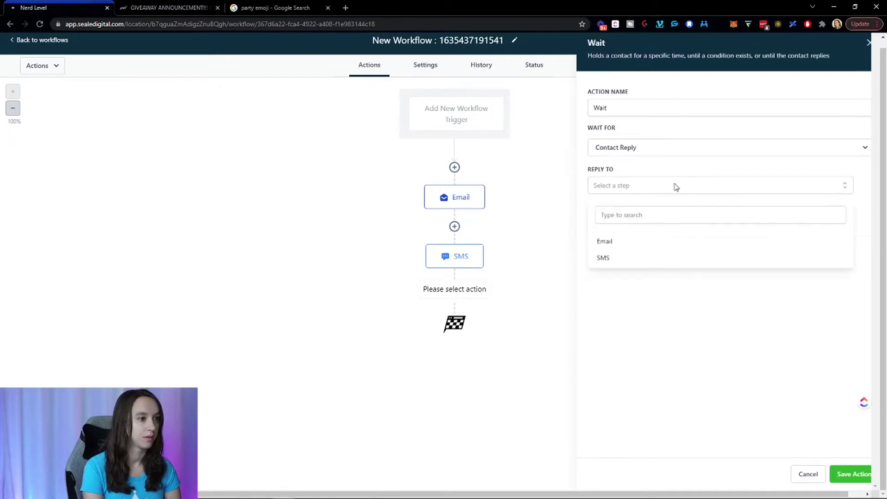
left_click(634, 258)
left_click(630, 300)
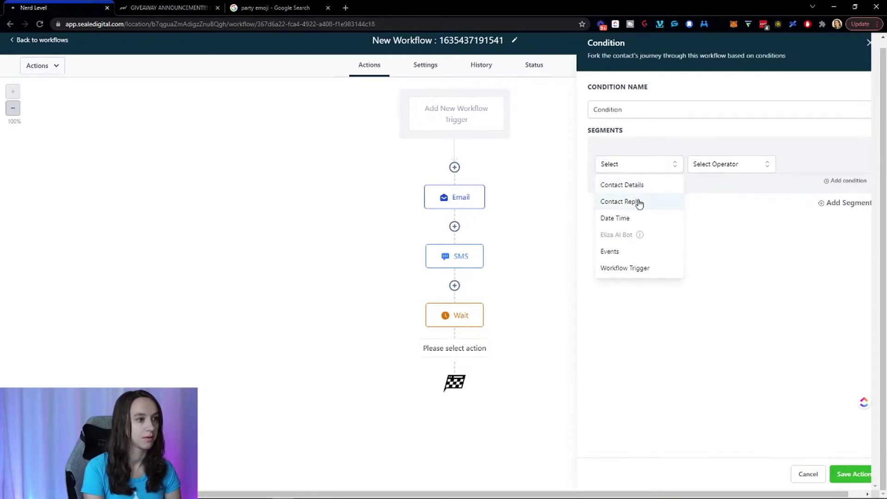
Set the first condition to Contact replied is Yes.
left_click(638, 202)
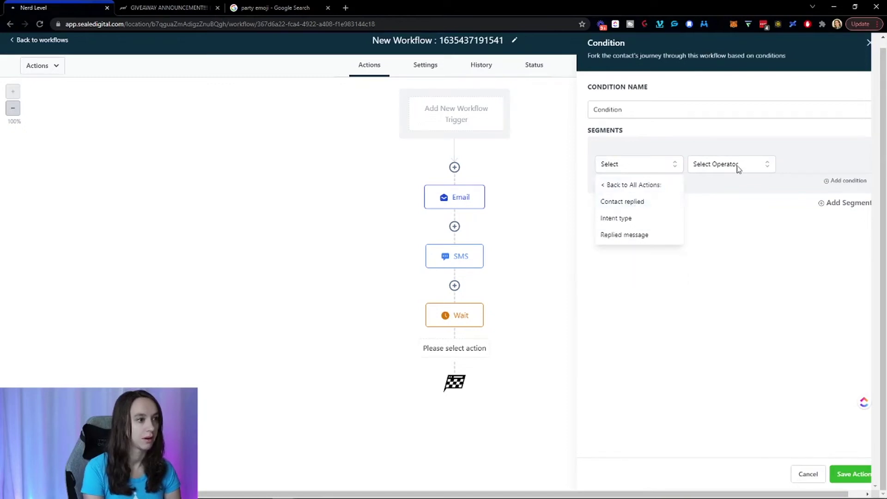
left_click(636, 207)
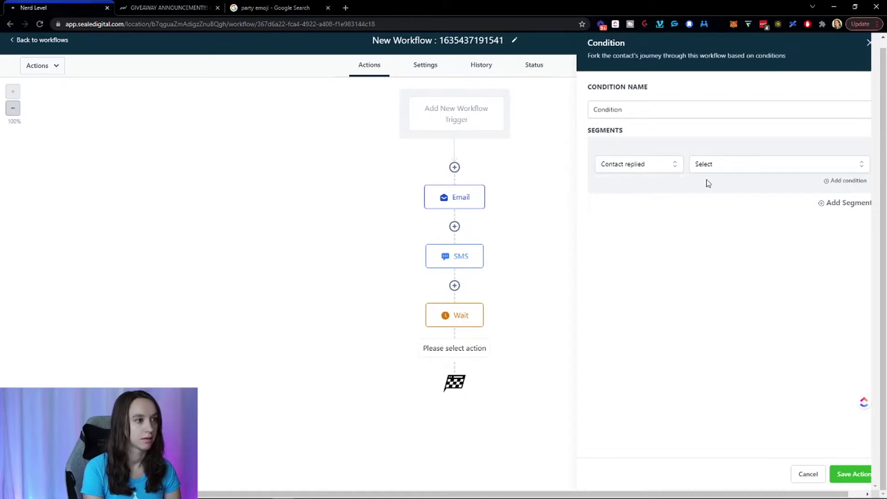
left_click(727, 159)
left_click(704, 223)
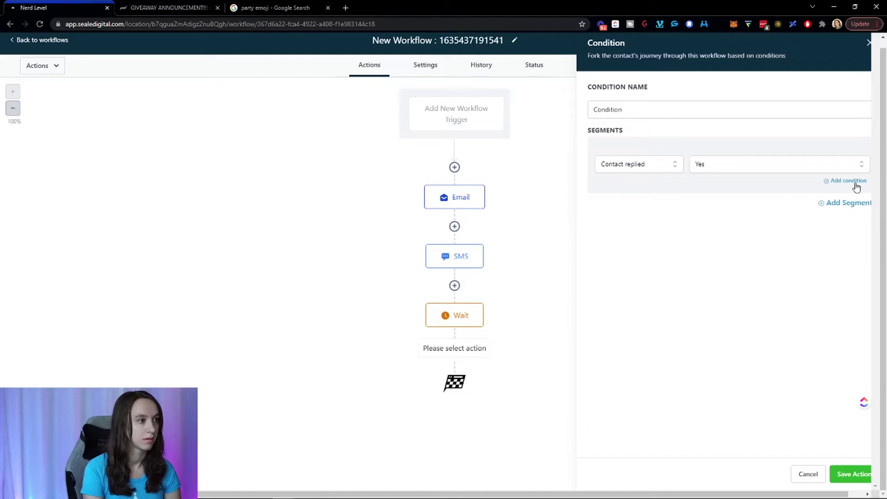
Add an AND condition requiring Intent type Is Positive/Yes.
left_click(828, 182)
left_click(646, 204)
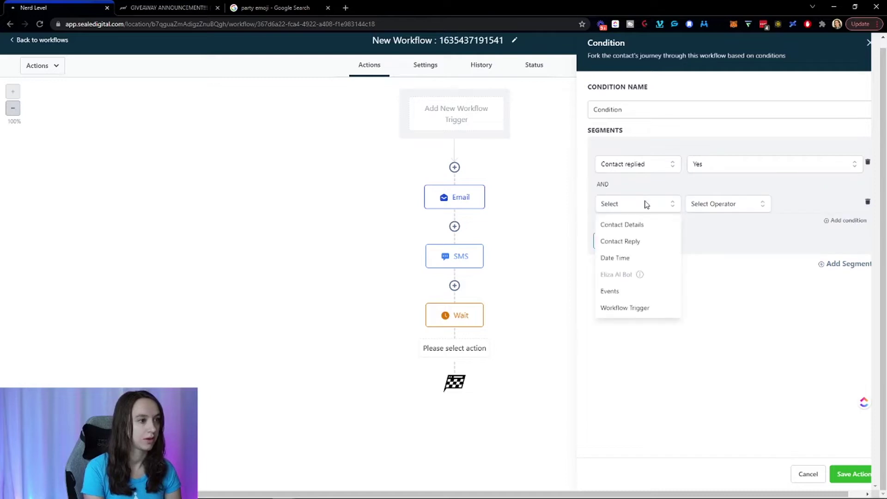
left_click(629, 241)
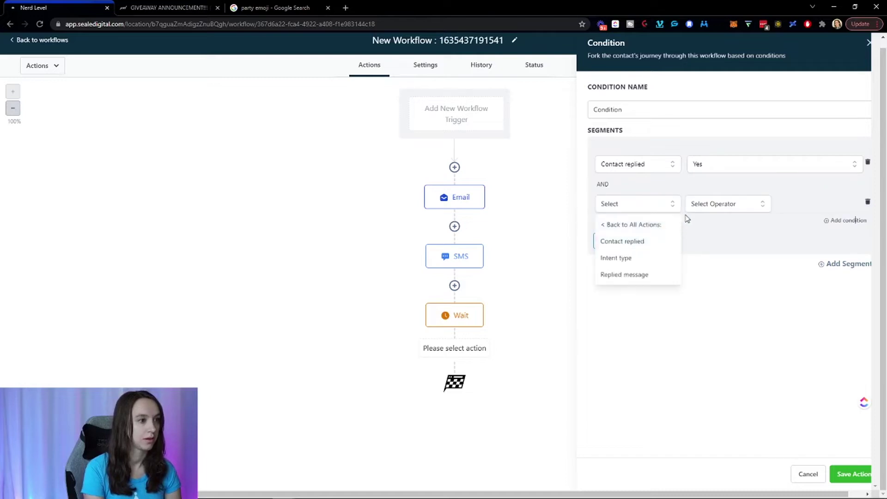
left_click(630, 257)
left_click(730, 204)
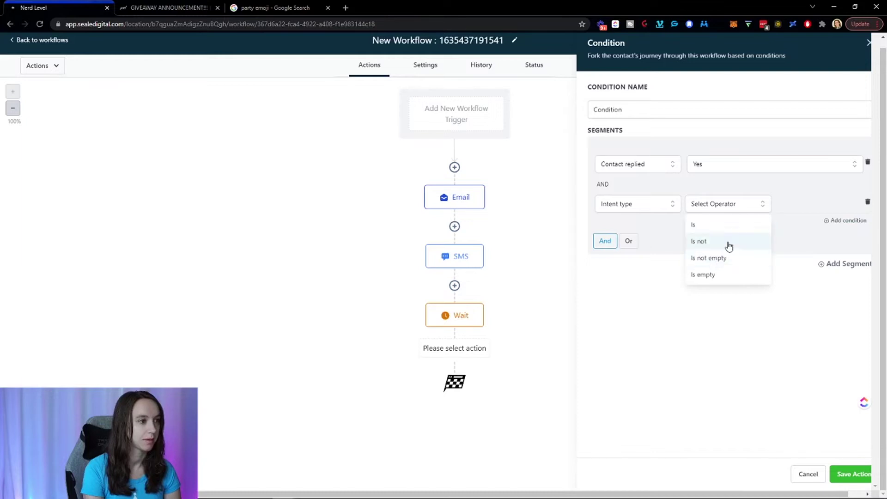
left_click(739, 231)
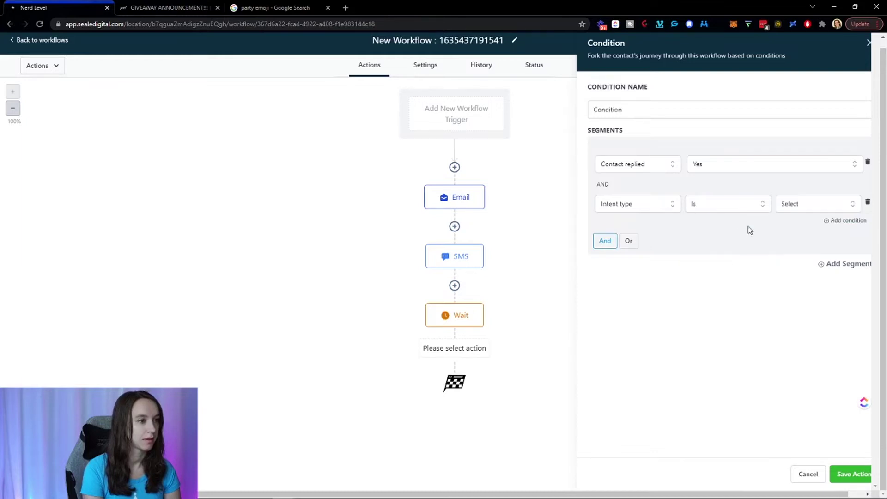
left_click(822, 203)
left_click(797, 261)
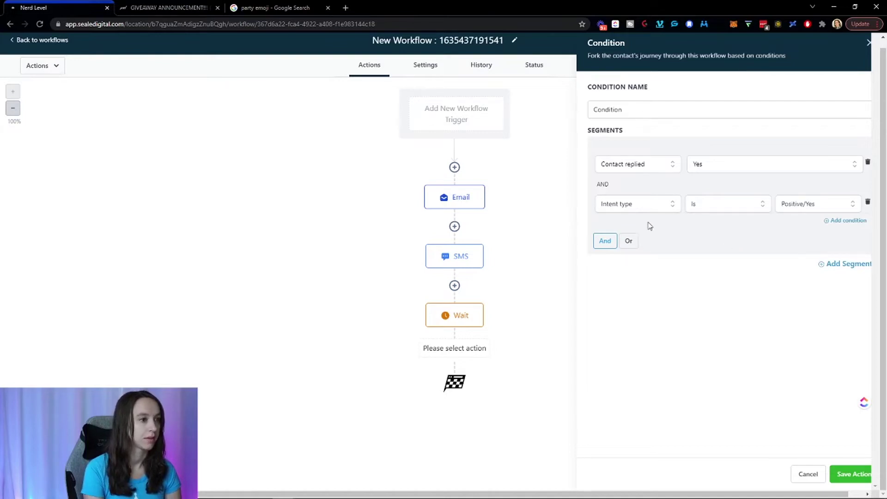
Remove the extra Replied message condition row and save the Condition action.
double_click(852, 221)
left_click(640, 245)
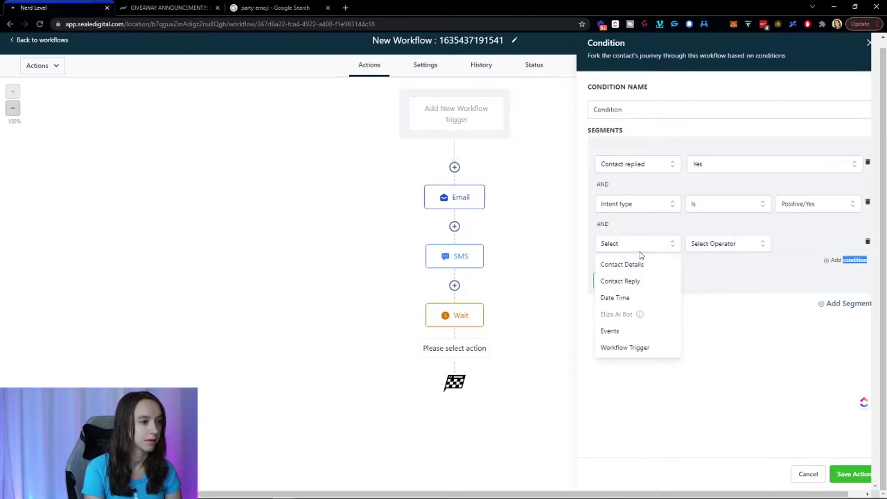
left_click(632, 283)
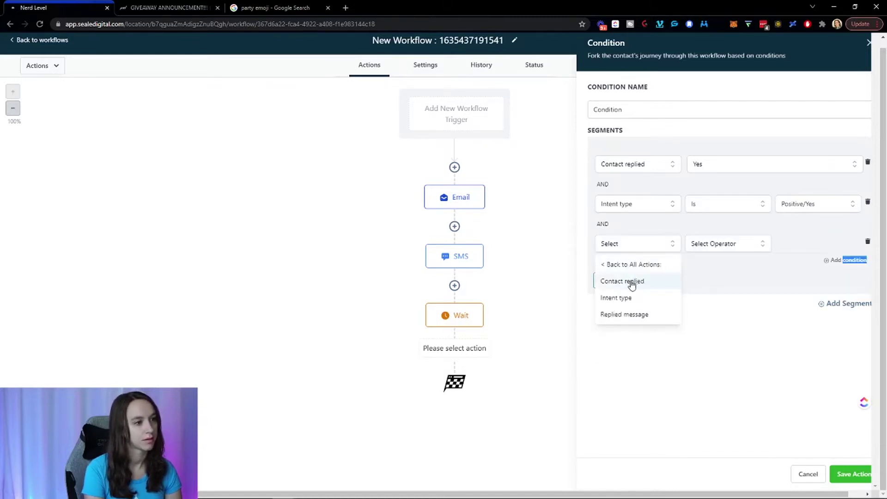
left_click(639, 318)
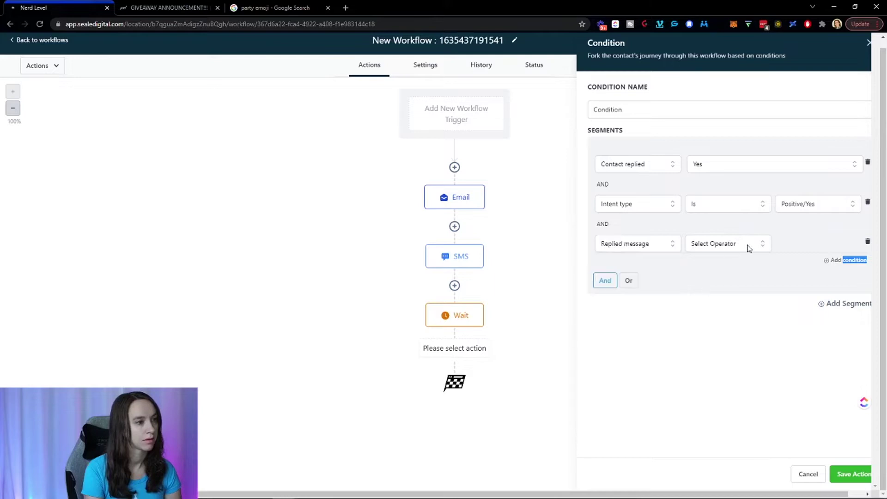
left_click(746, 247)
left_click(734, 268)
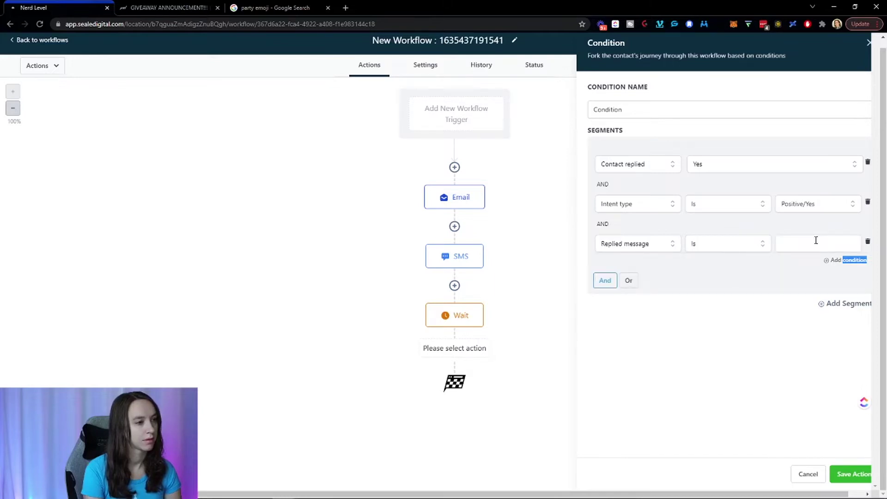
left_click(814, 241)
left_click(728, 246)
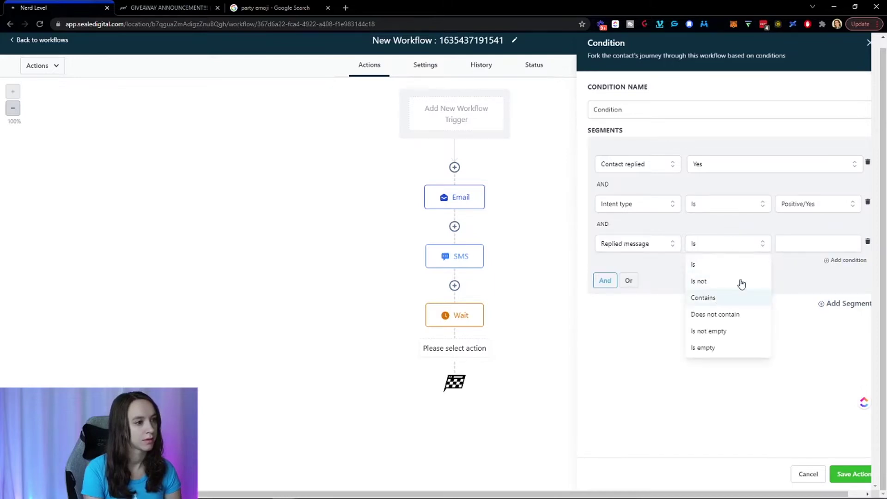
left_click(868, 242)
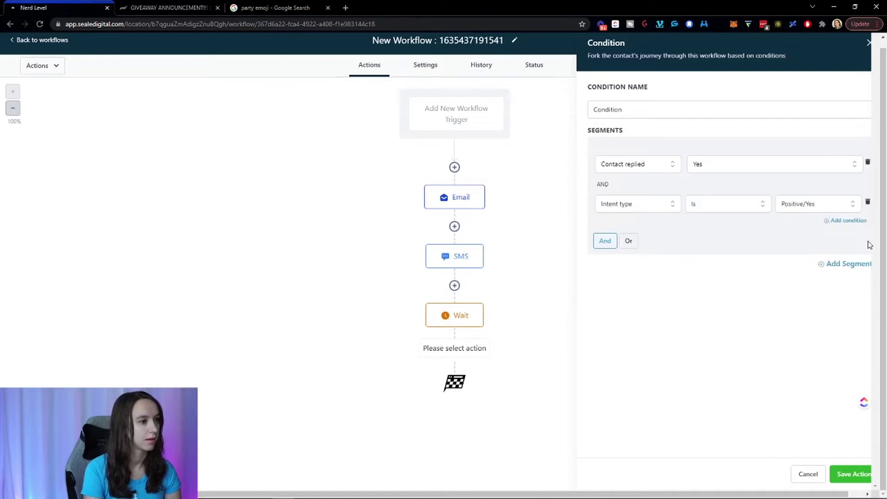
left_click(846, 475)
scroll(575, 282, "down", 1)
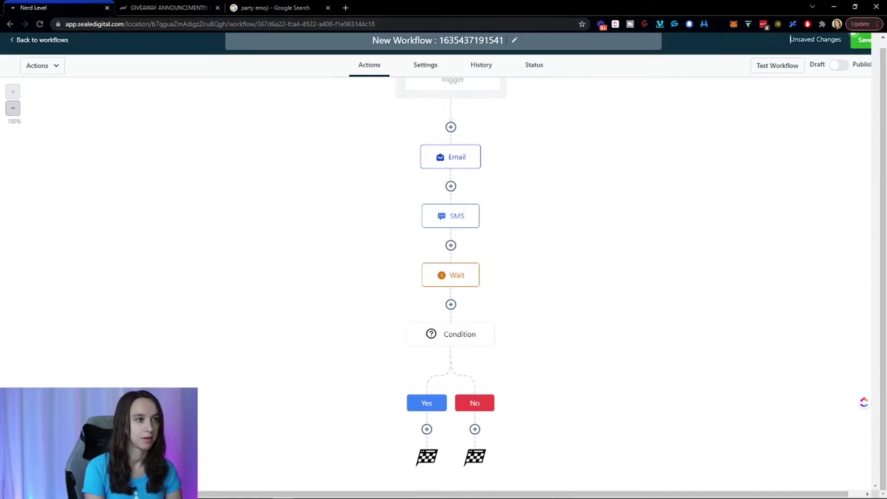
Retitle the workflow 'Affiliate Giveaway Nov 21', save, and glance at the Condition step.
left_click(514, 40)
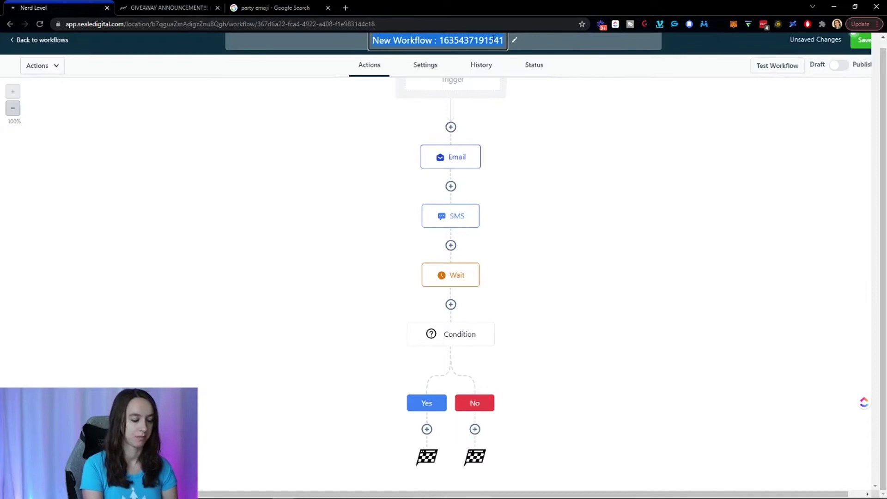
type("Affiliate Giveaway Nov")
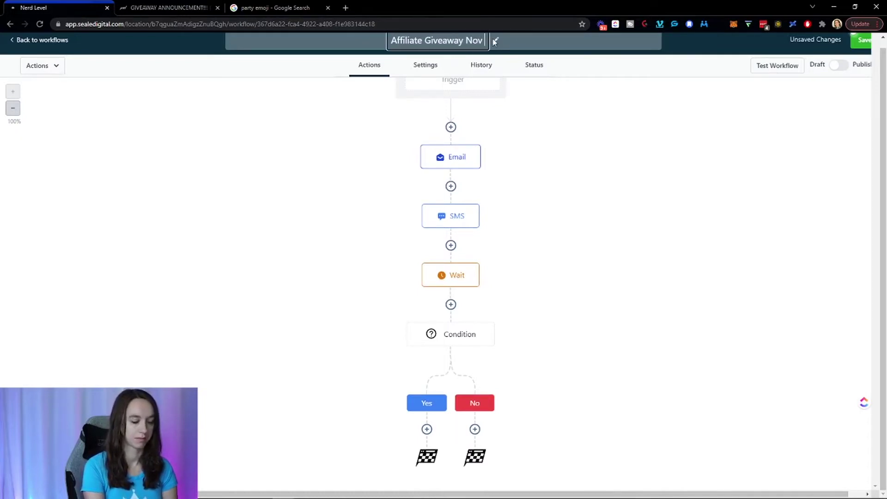
type(" 21")
key("Return")
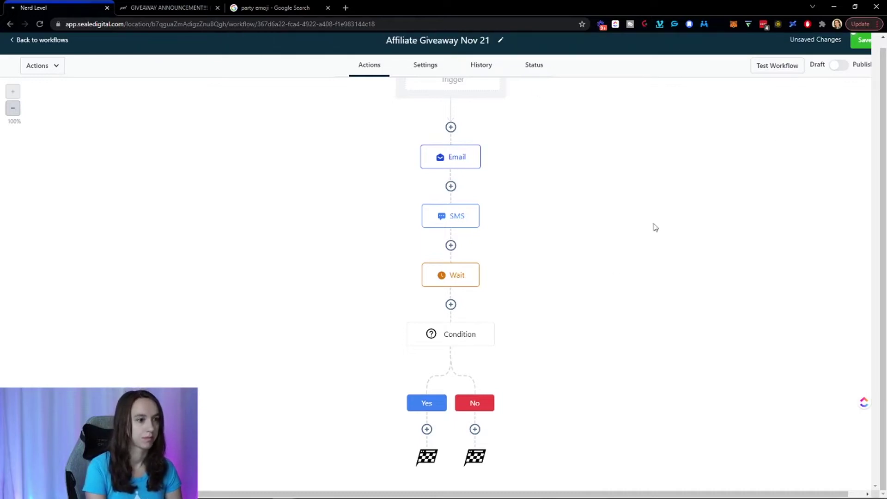
left_click(863, 43)
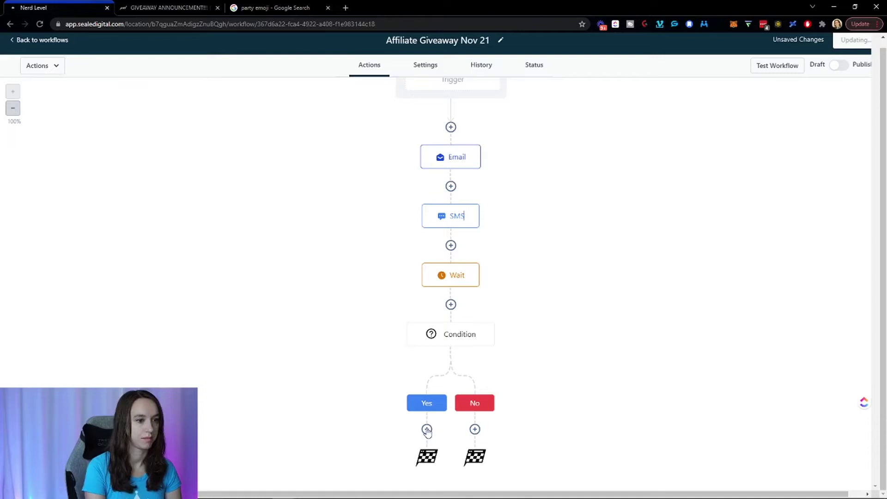
left_click(453, 336)
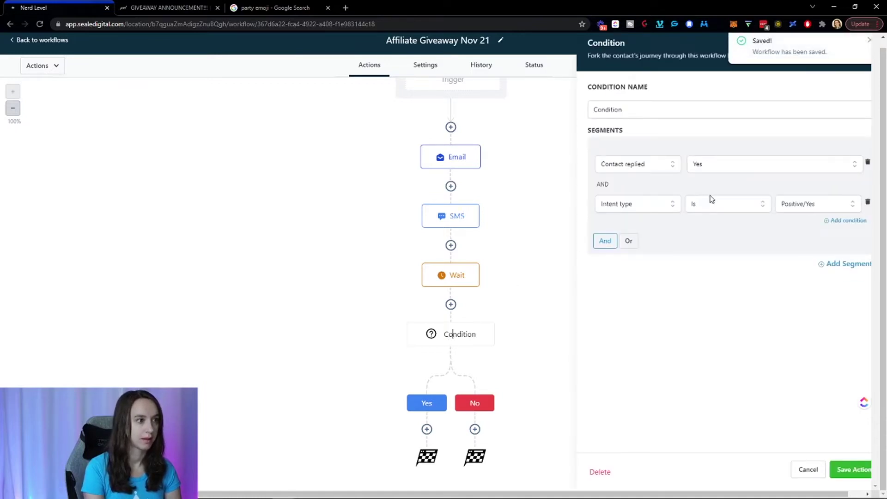
left_click(809, 469)
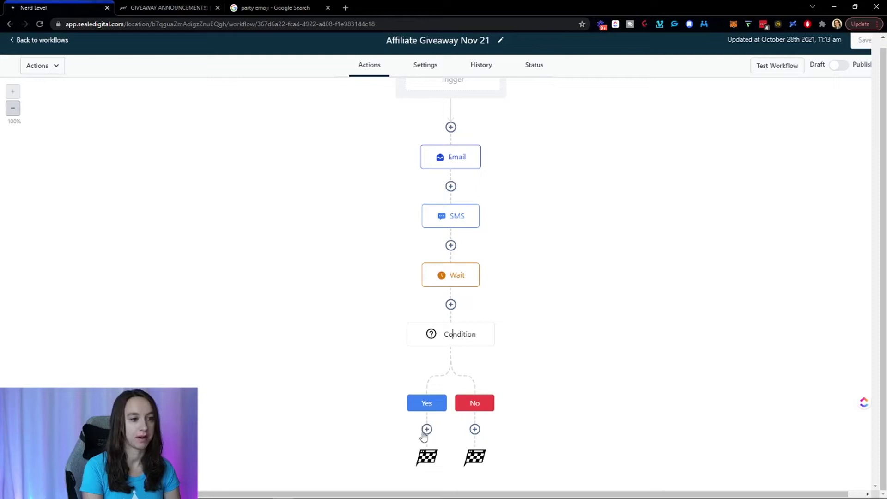
left_click(424, 431)
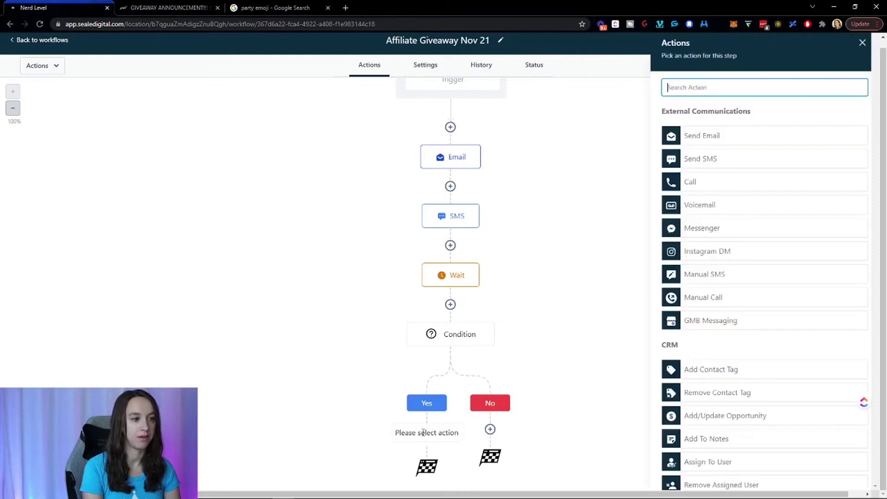
left_click(720, 162)
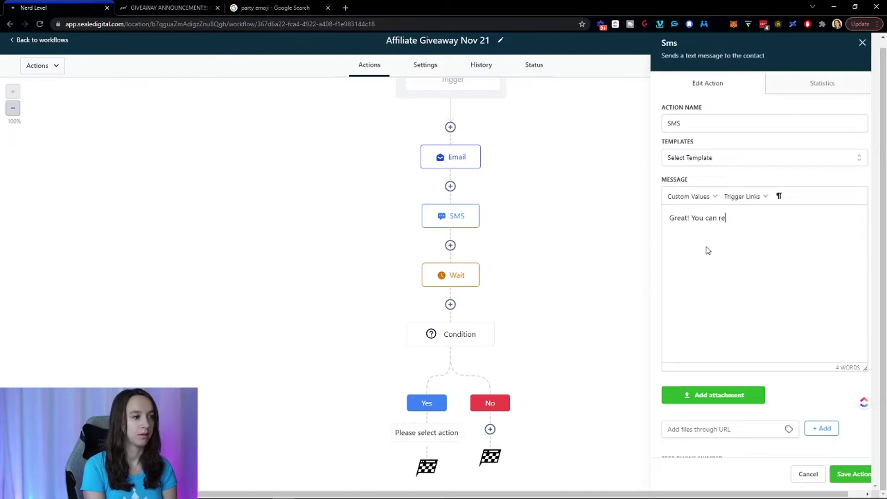
type("ere")
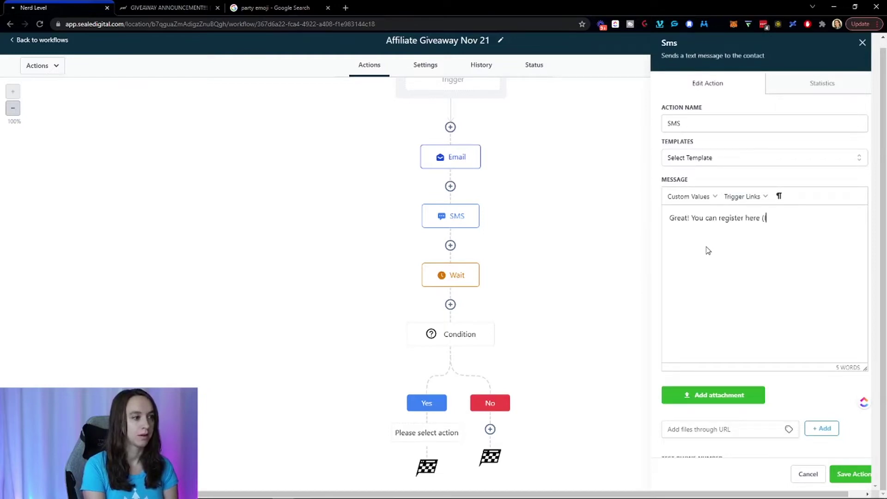
type(" (I will draw names")
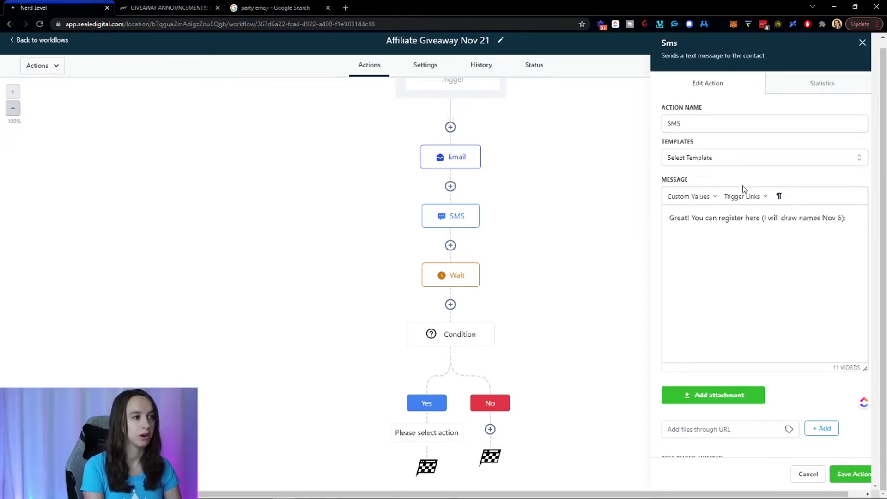
type("Nov 6): https")
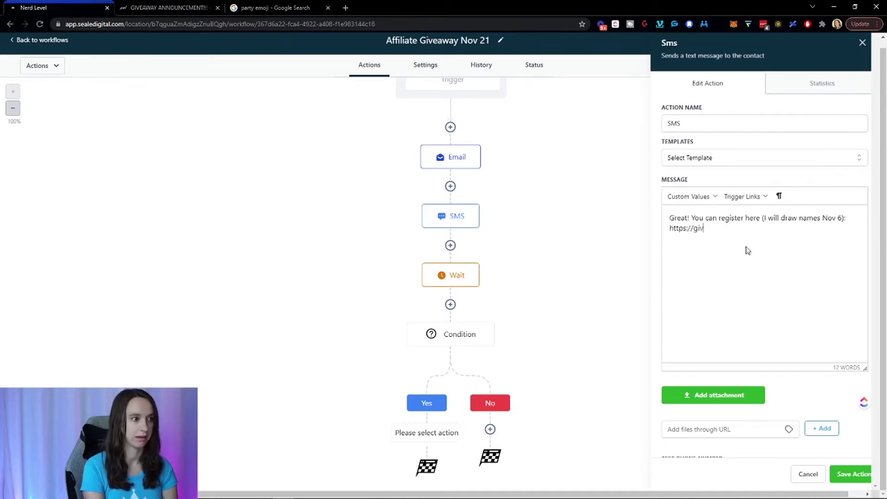
type("://giveaway.nerd")
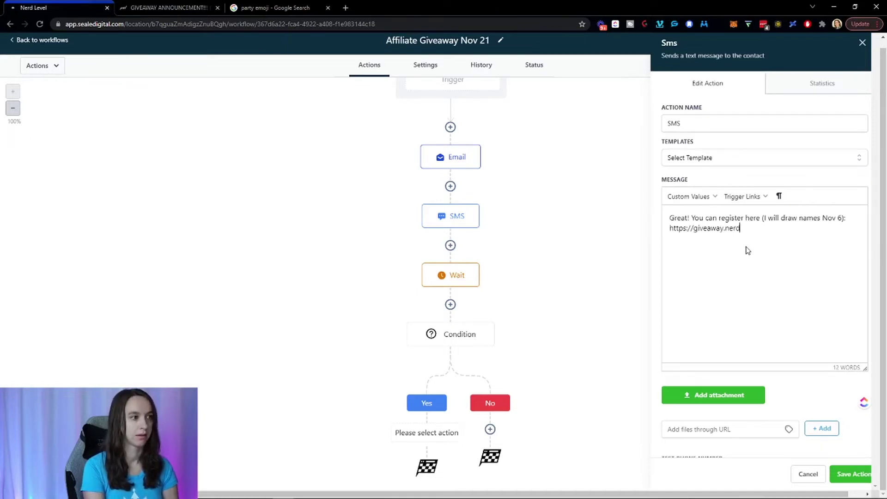
type("level.io")
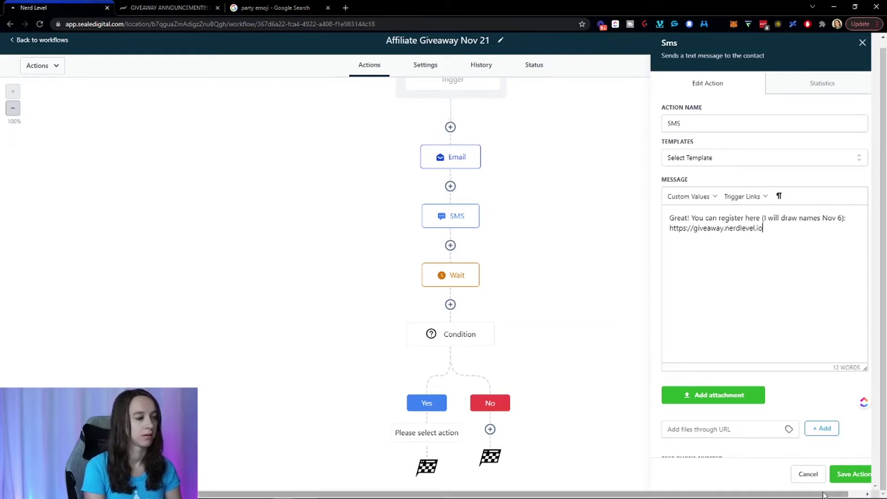
left_click(849, 475)
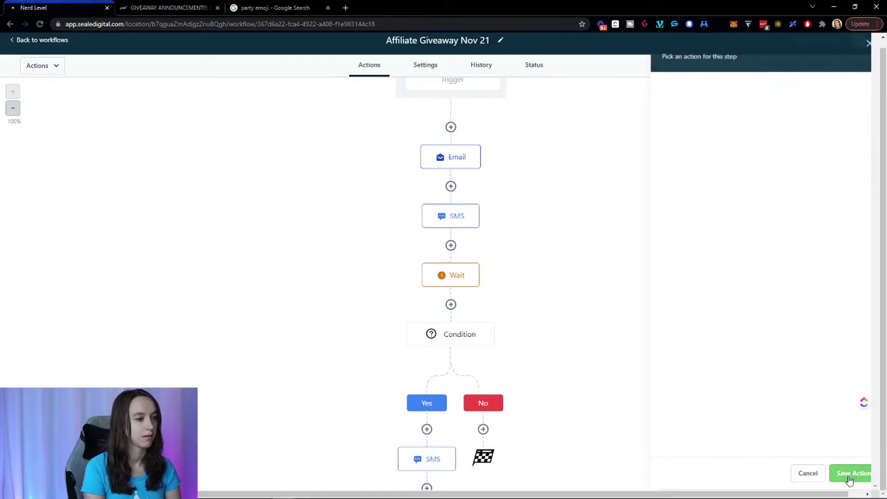
scroll(706, 384, "down", 1)
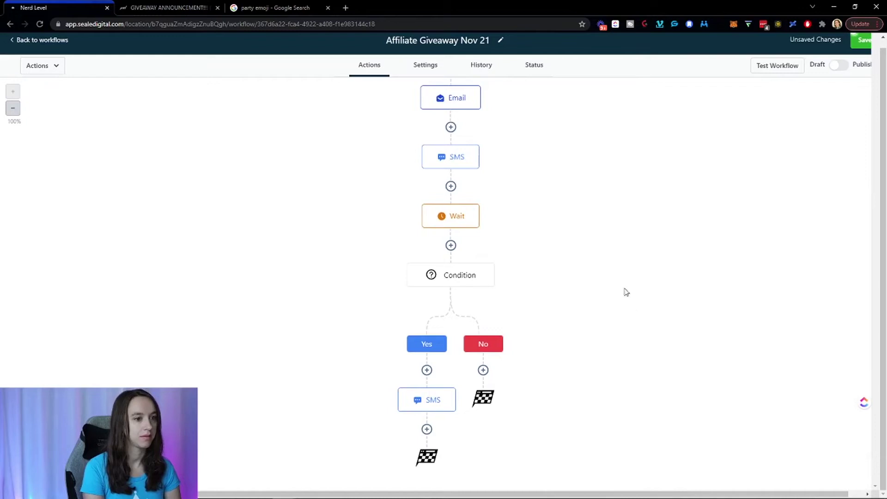
Insert a 1-minute Wait at the top of the Yes branch and save the workflow.
left_click(428, 370)
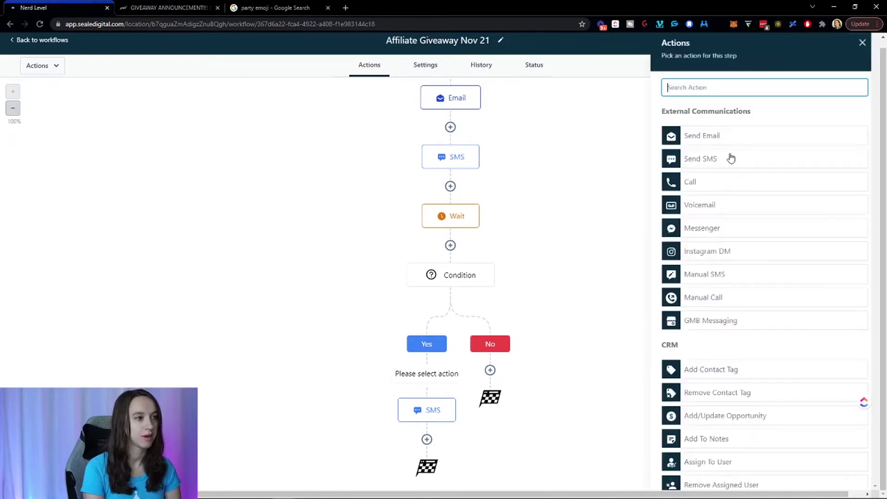
type("wait")
left_click(739, 129)
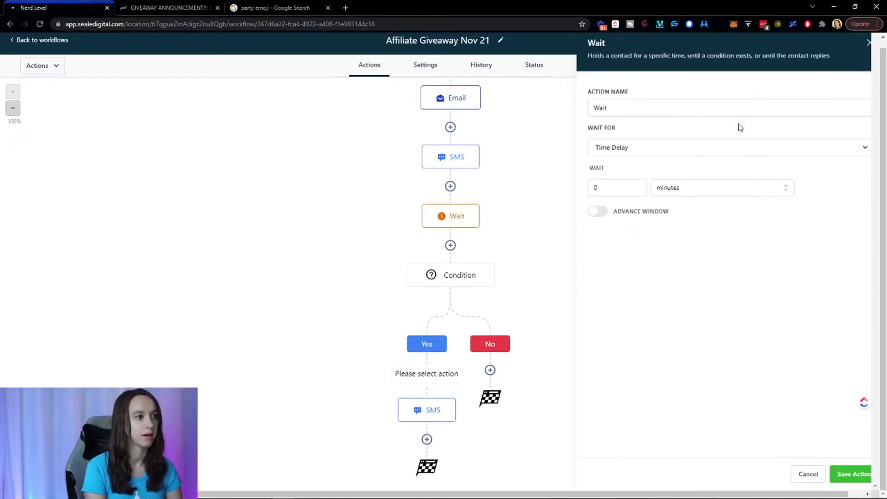
left_click(618, 192)
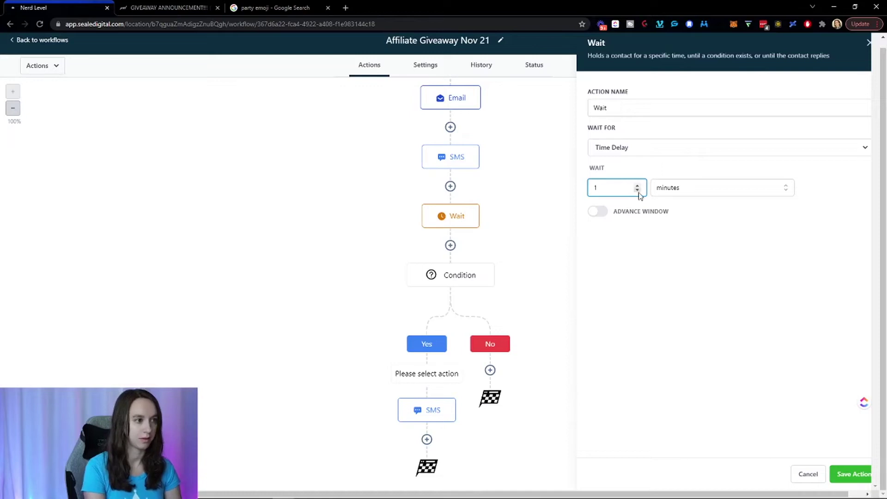
left_click(848, 474)
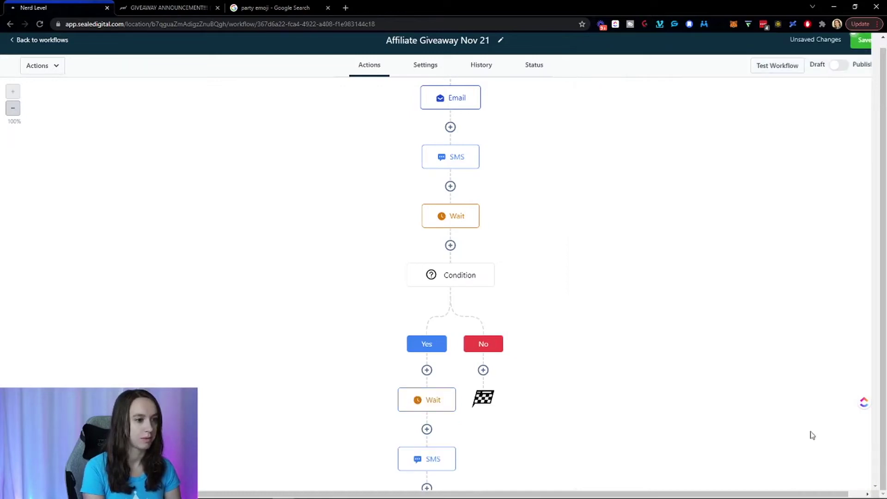
left_click(860, 46)
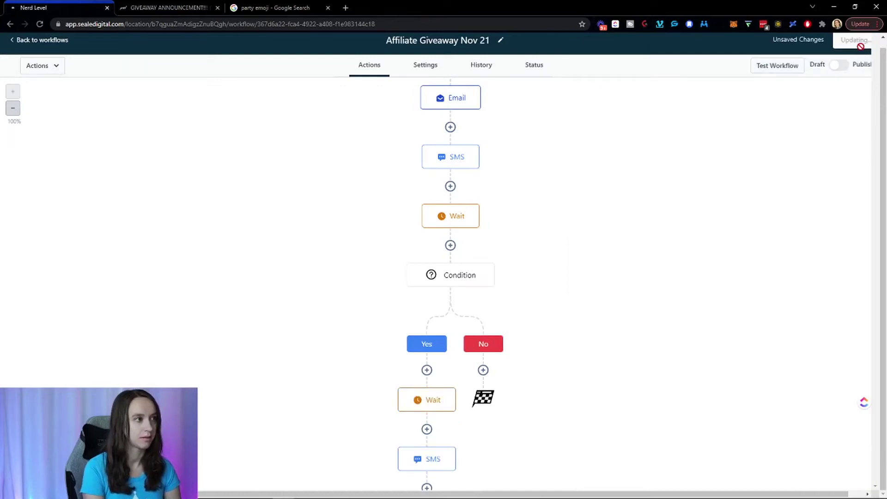
scroll(821, 212, "down", 1)
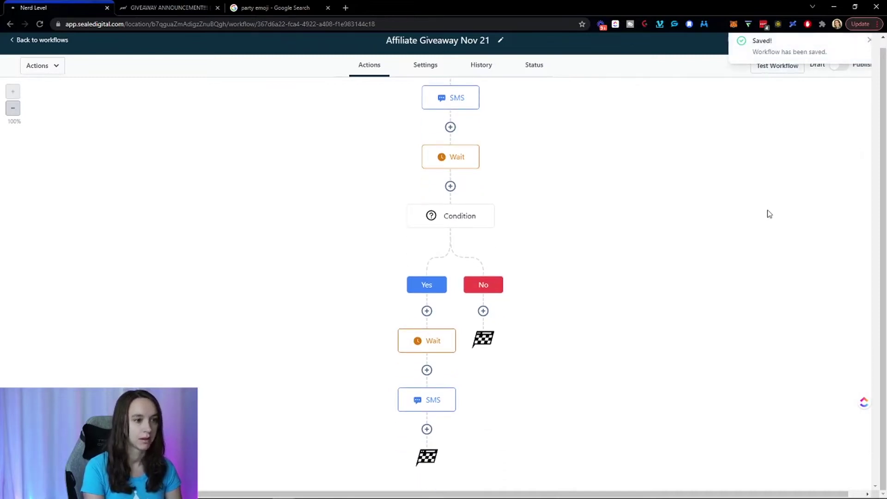
scroll(732, 229, "up", 2)
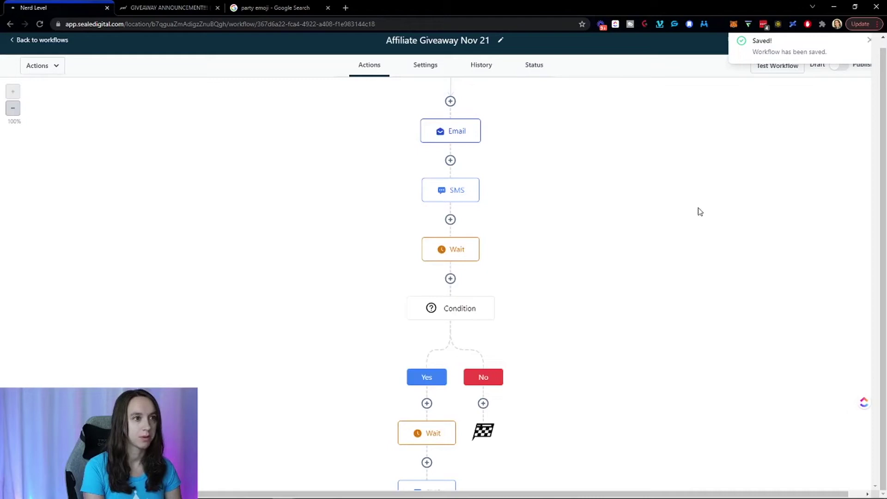
Inspect the Email, SMS, Condition, Wait and follow-up SMS steps, then close the step editor.
left_click(461, 134)
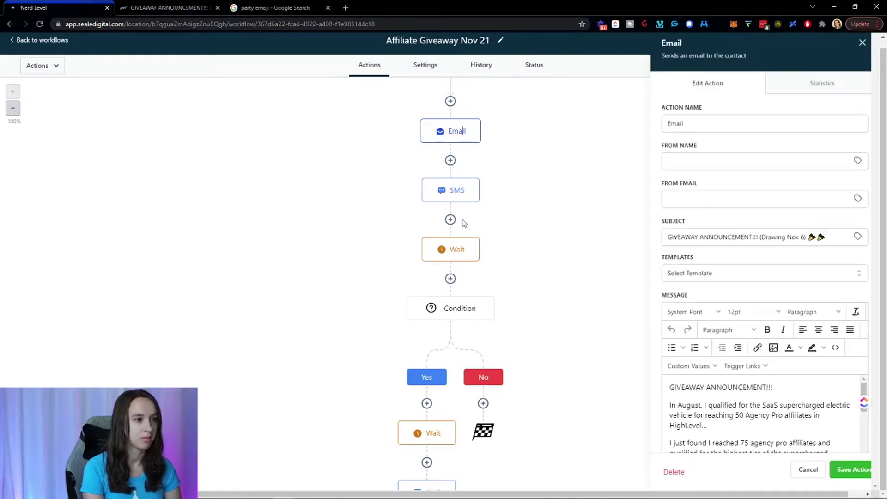
left_click(450, 199)
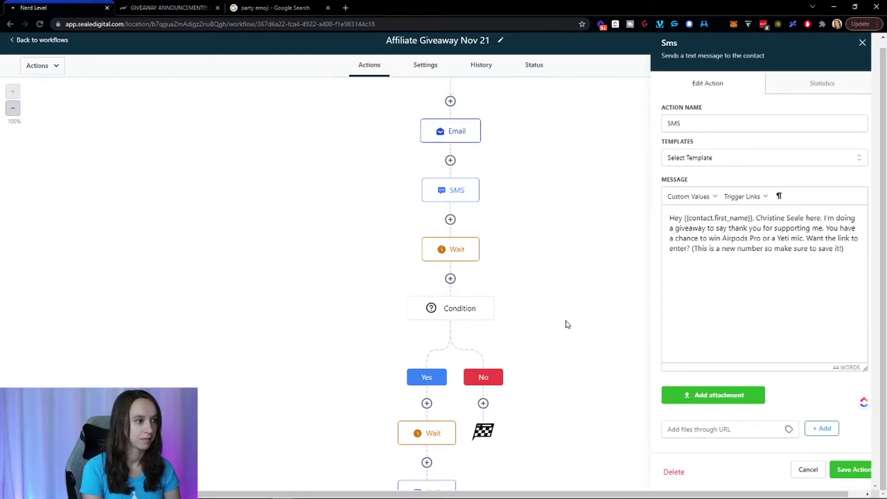
scroll(565, 322, "down", 2)
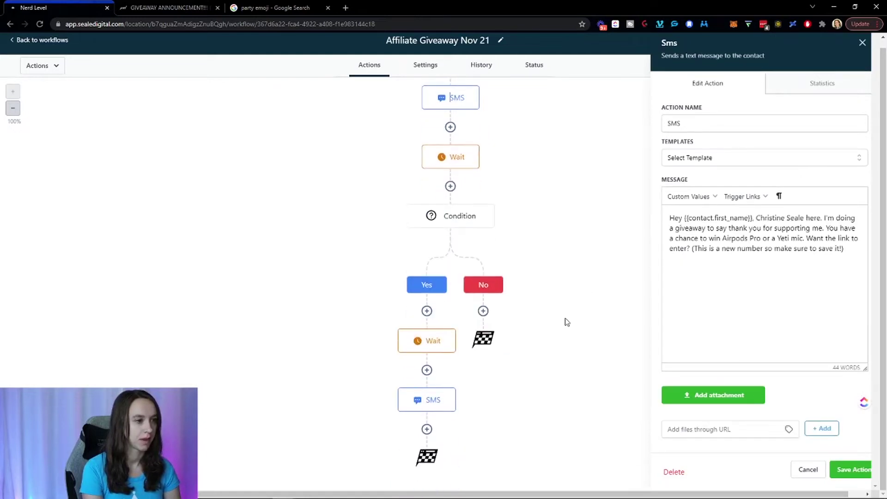
left_click(443, 221)
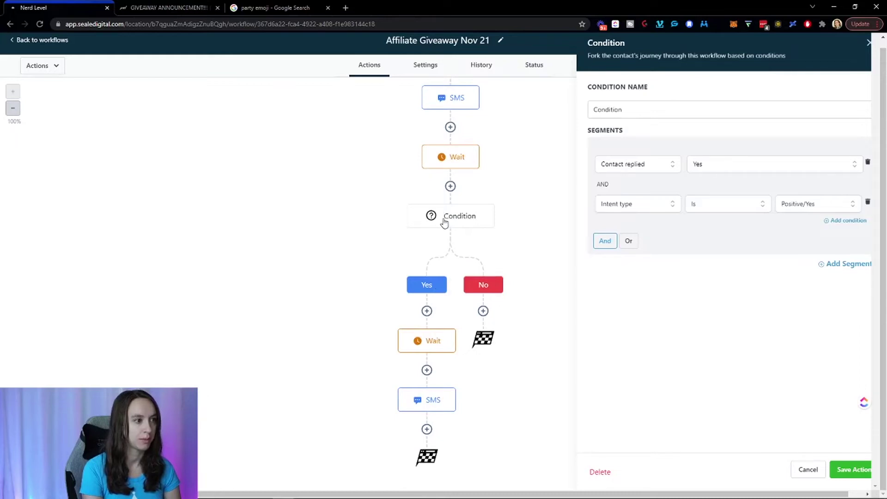
left_click(433, 346)
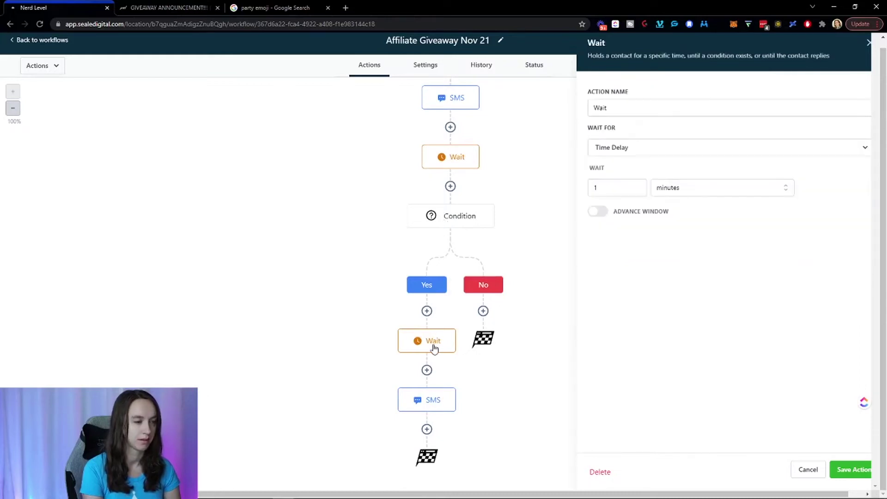
left_click(434, 401)
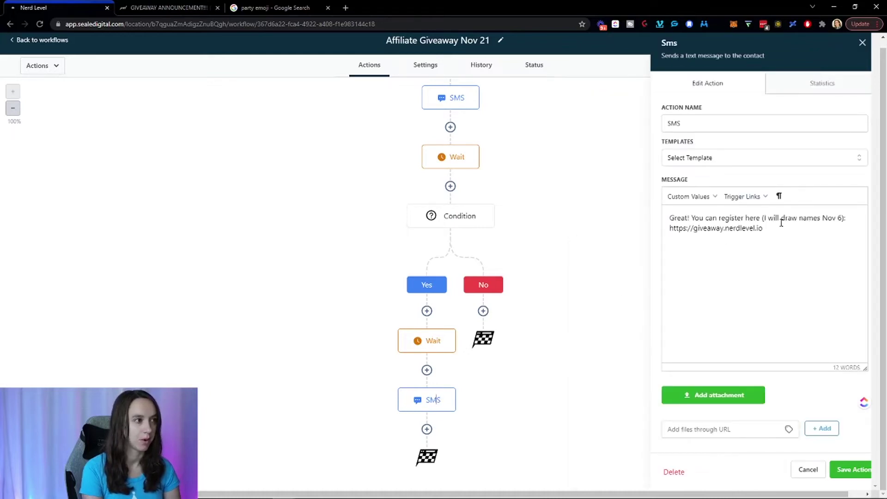
left_click(861, 44)
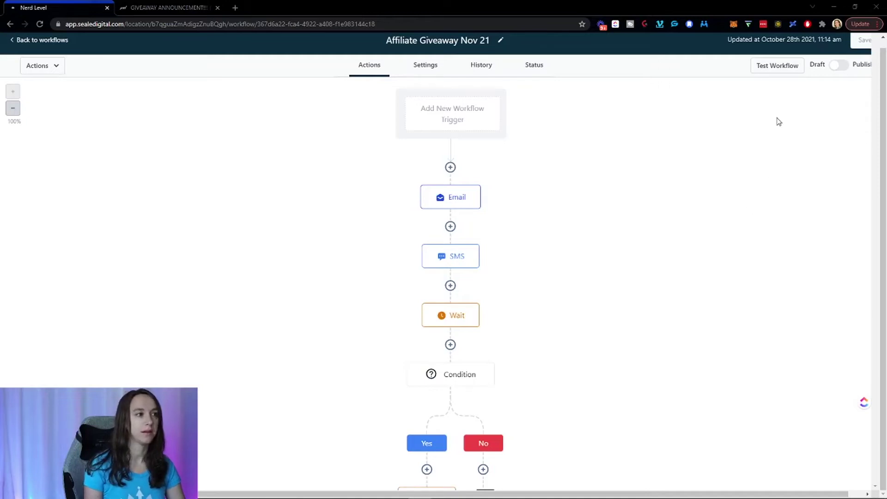
scroll(780, 97, "up", 1)
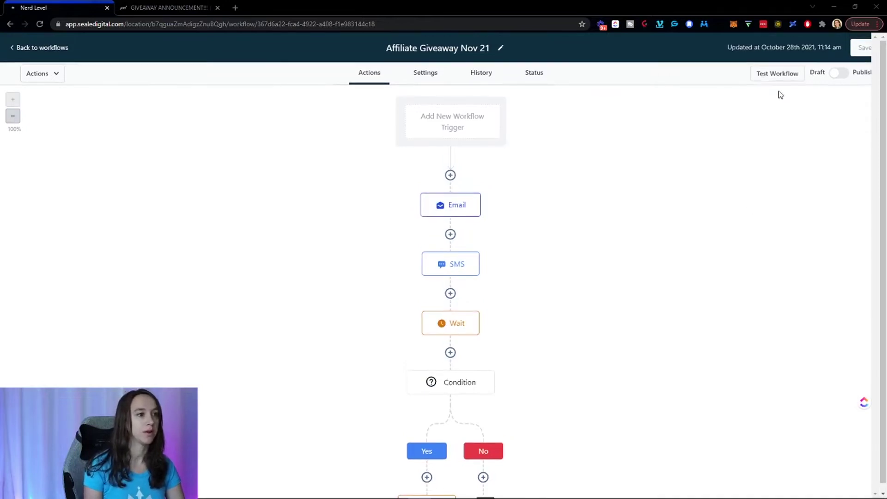
Run a test of the workflow on a contact picked from the contact list.
left_click(781, 78)
left_click(731, 115)
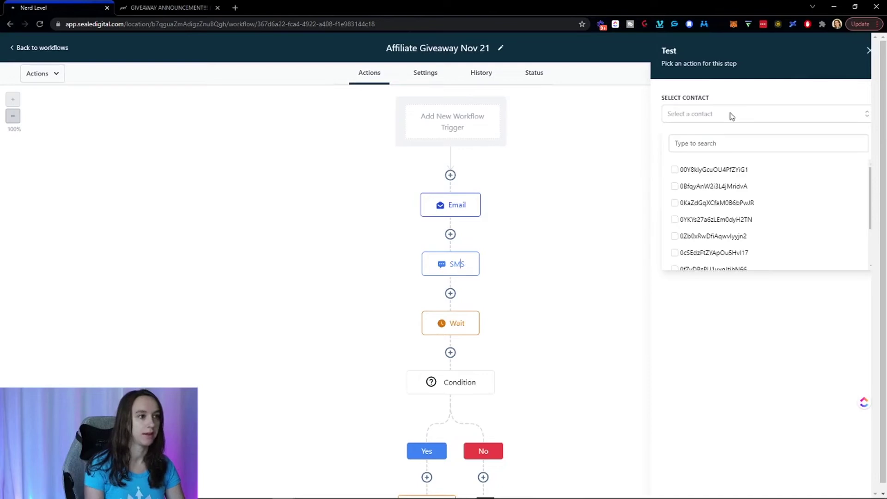
left_click(732, 143)
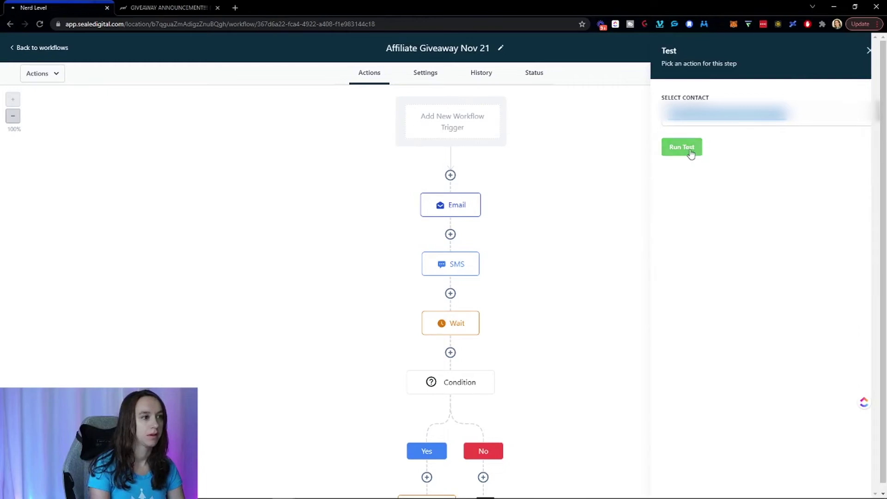
left_click(691, 151)
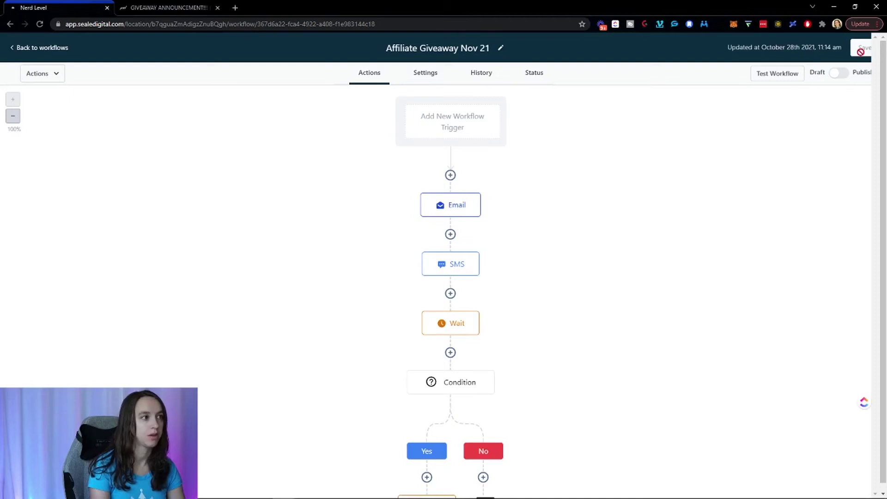
scroll(744, 220, "down", 3)
scroll(746, 220, "up", 3)
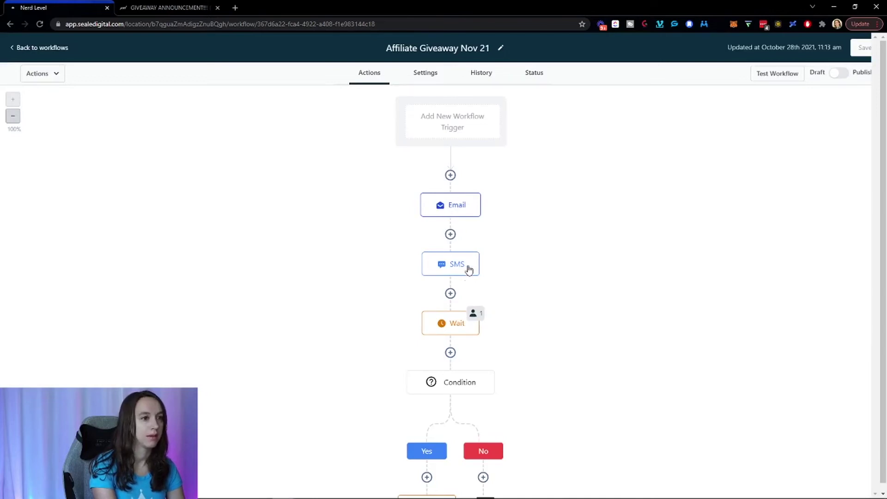
Open the History action logs and the skipped SMS step's event details.
left_click(491, 80)
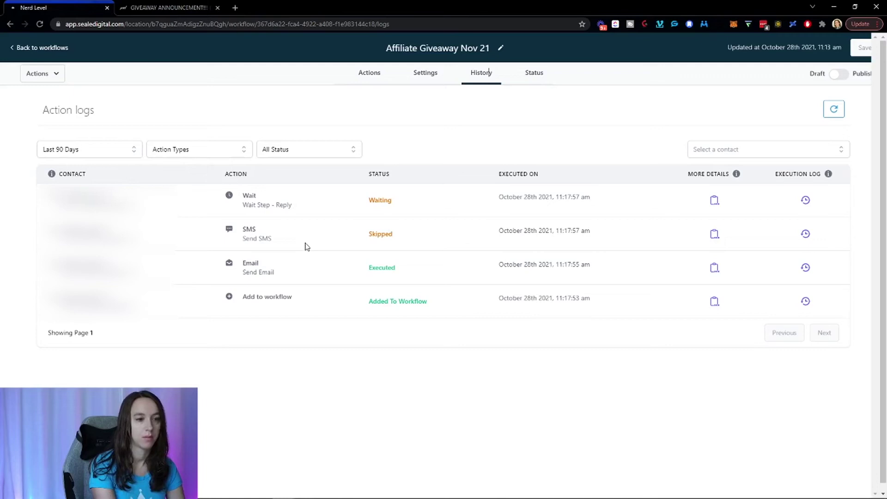
left_click(255, 238)
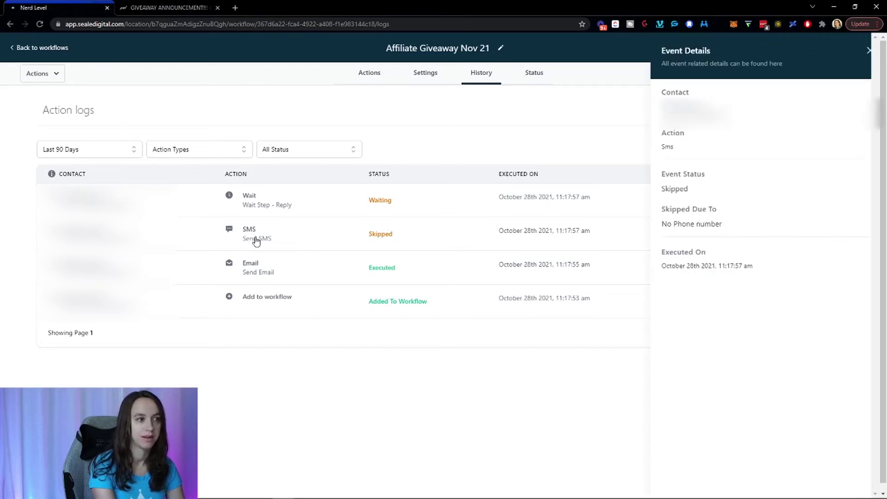
Close Event Details, check the contact waiting at the Wait node, and switch to Outlook.
left_click(869, 51)
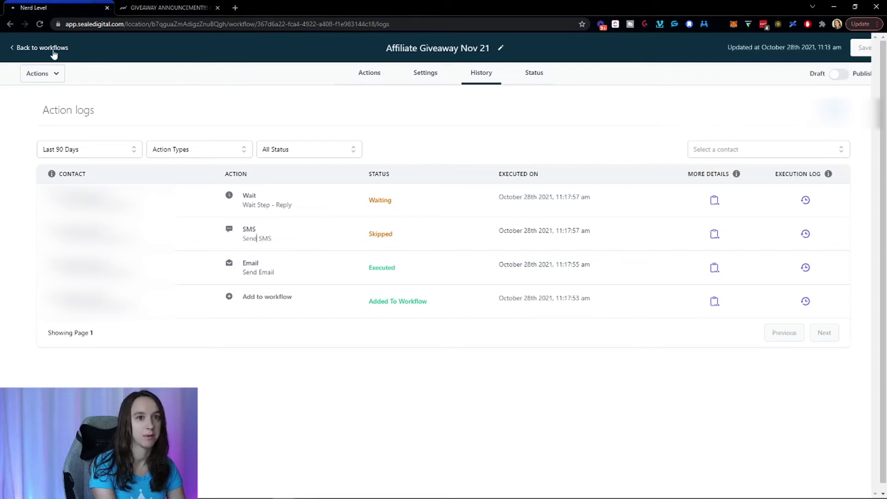
left_click(369, 79)
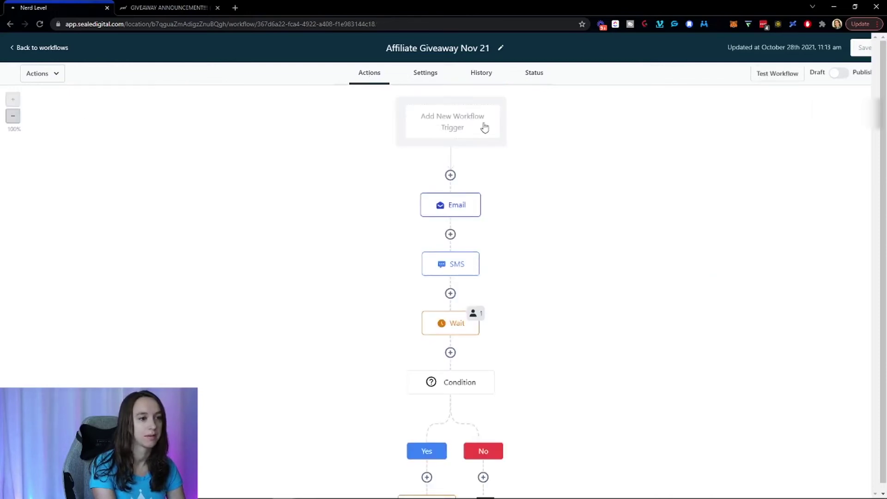
left_click(474, 314)
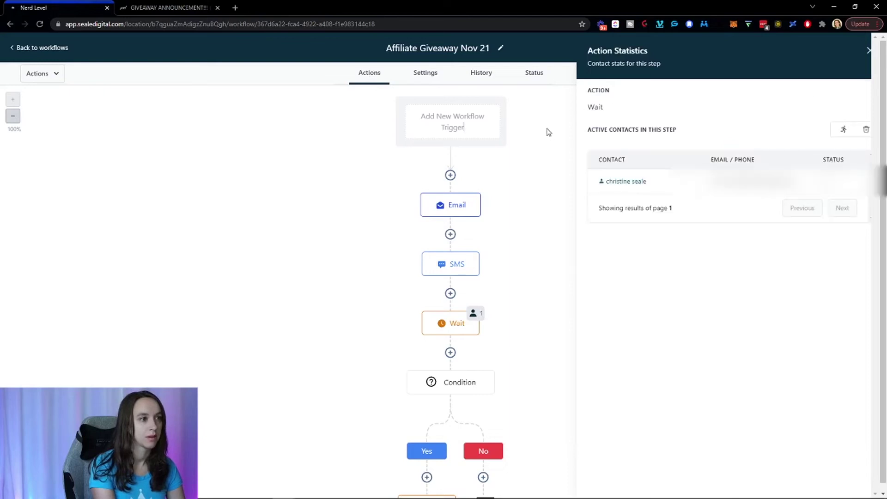
left_click(867, 52)
key("alt+Tab")
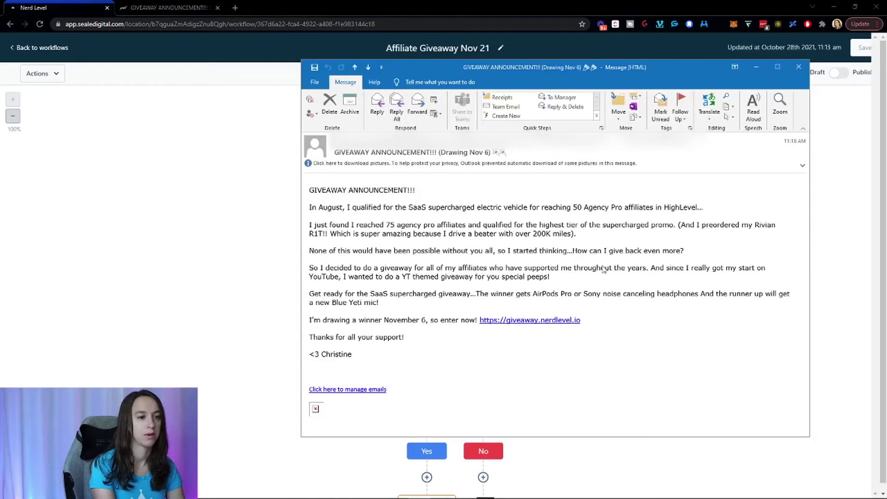
Close the GIVEAWAY ANNOUNCEMENT!!! test email window in Outlook.
left_click(799, 69)
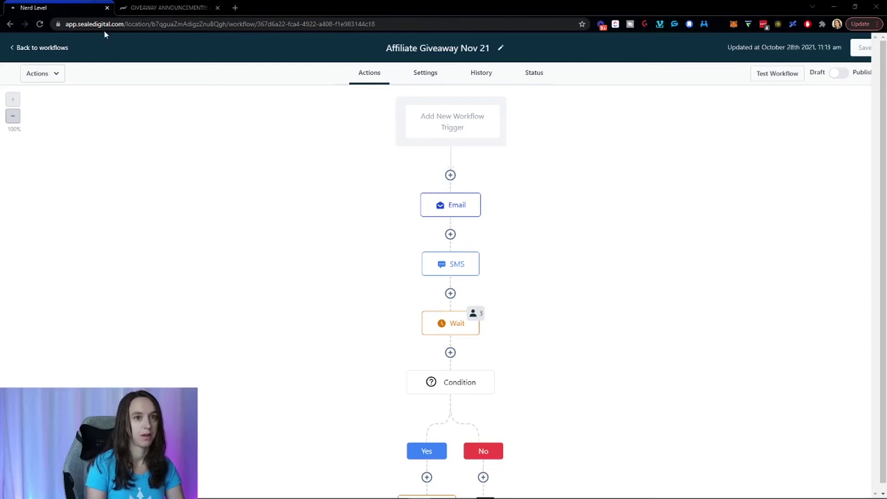
Reload the workflow, switch it from Draft to Publish, and dismiss the Saved! notice.
left_click(40, 23)
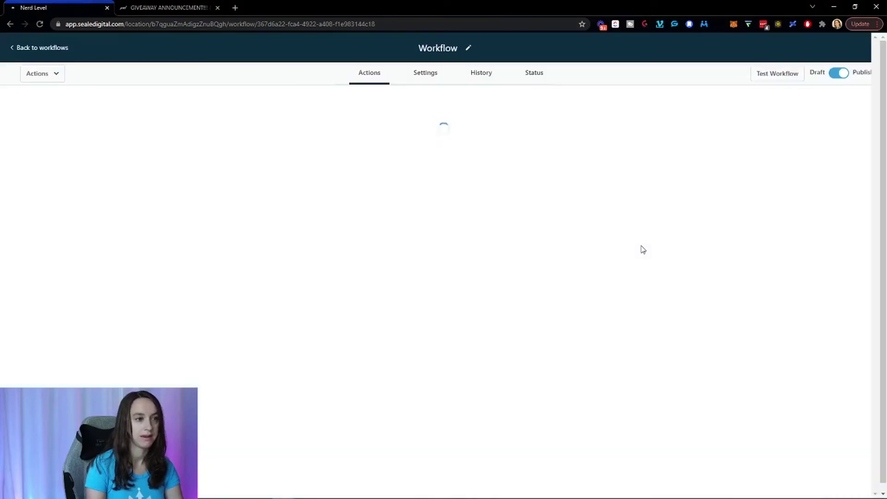
scroll(642, 249, "down", 3)
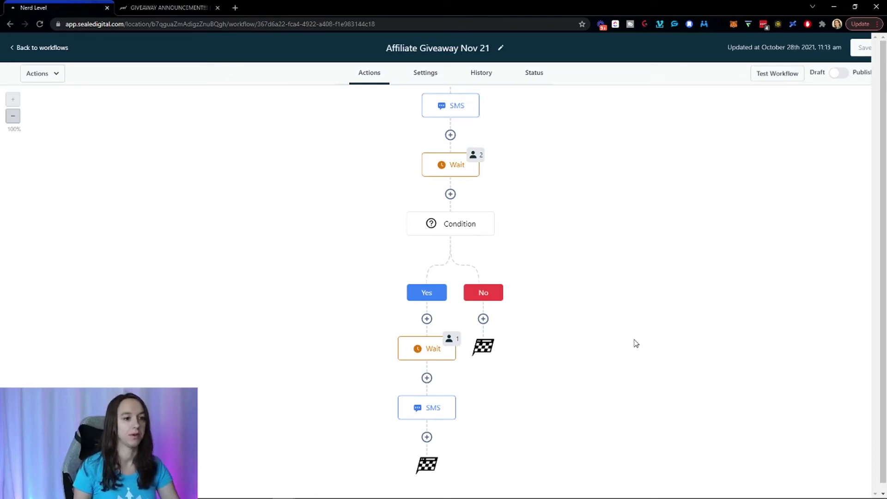
scroll(643, 279, "up", 2)
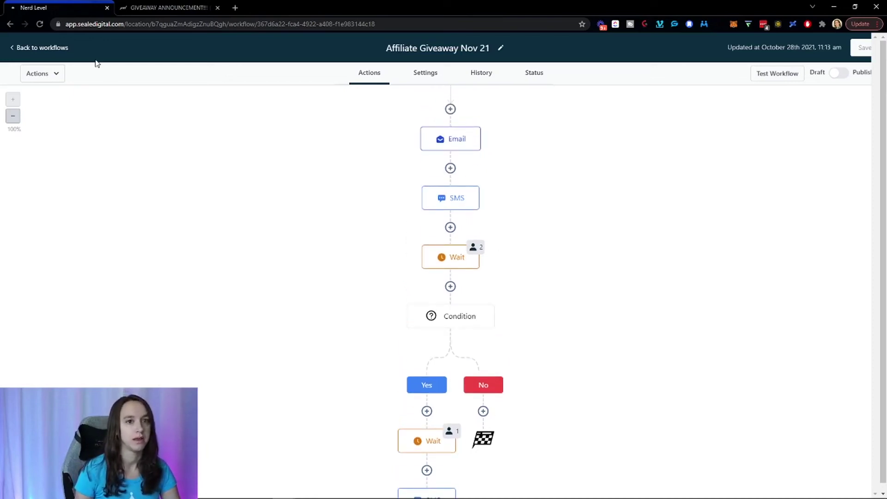
left_click(836, 75)
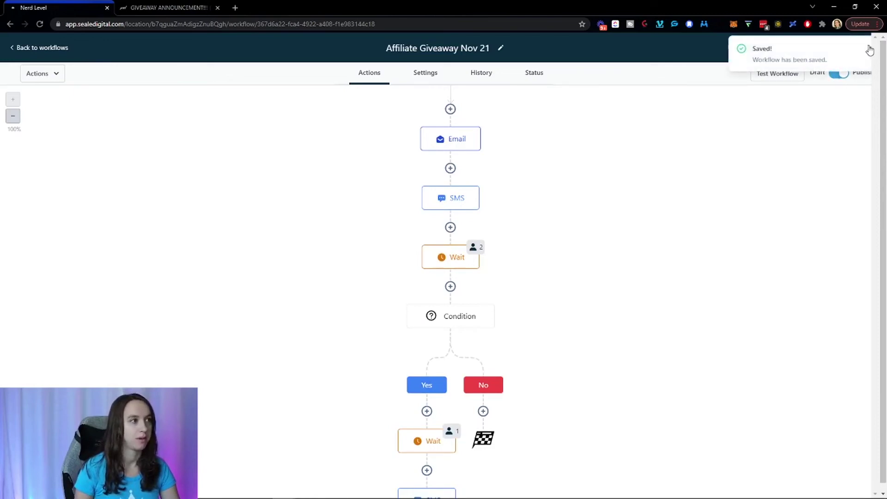
left_click(868, 47)
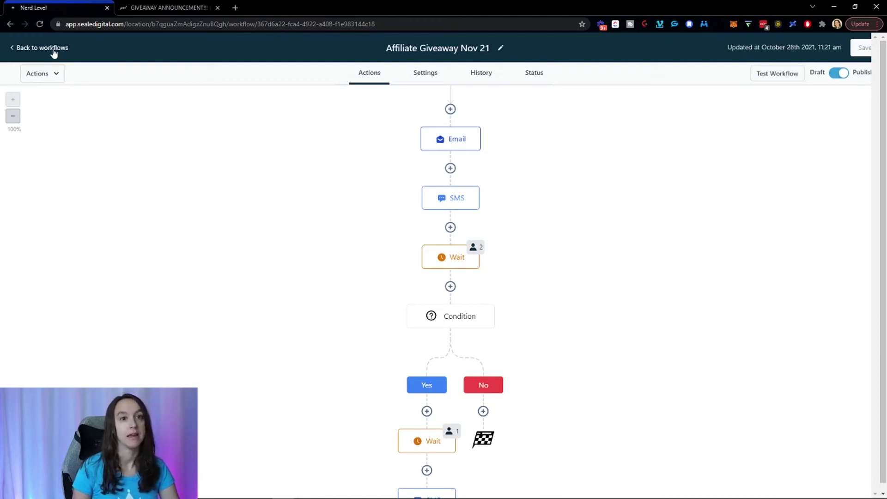
Leave the workflow builder and go to the Contacts page.
left_click(42, 47)
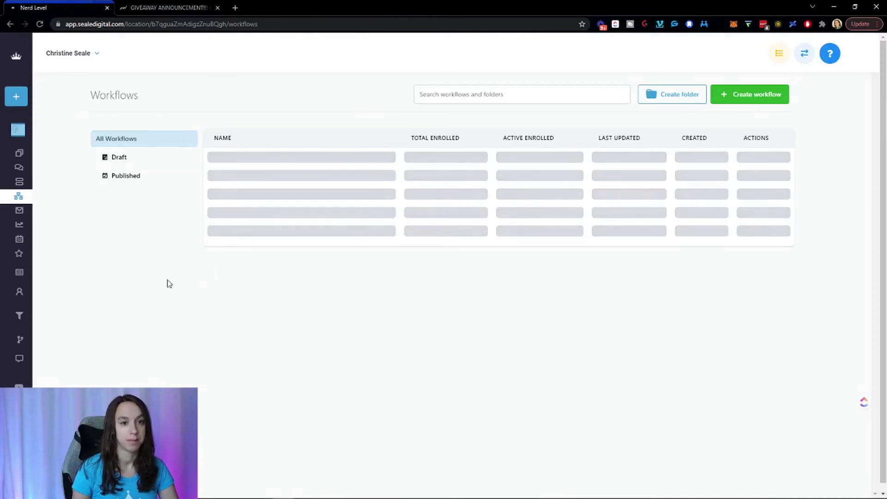
mouse_move(22, 297)
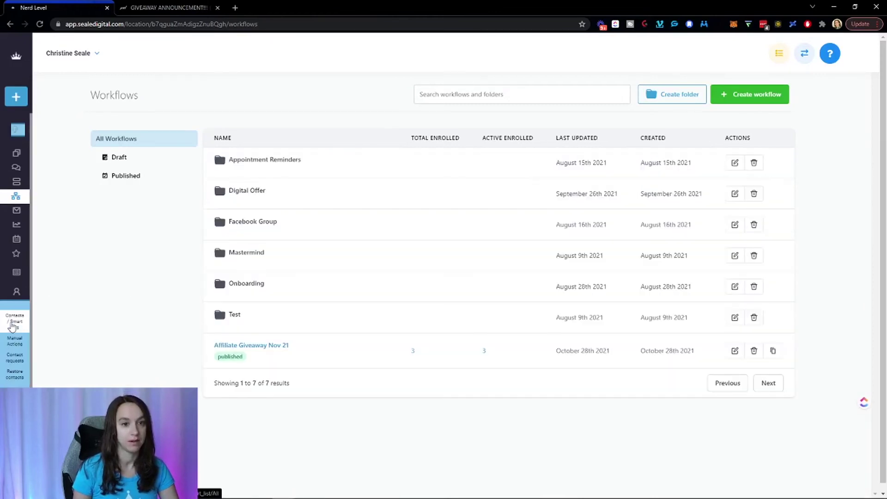
left_click(10, 324)
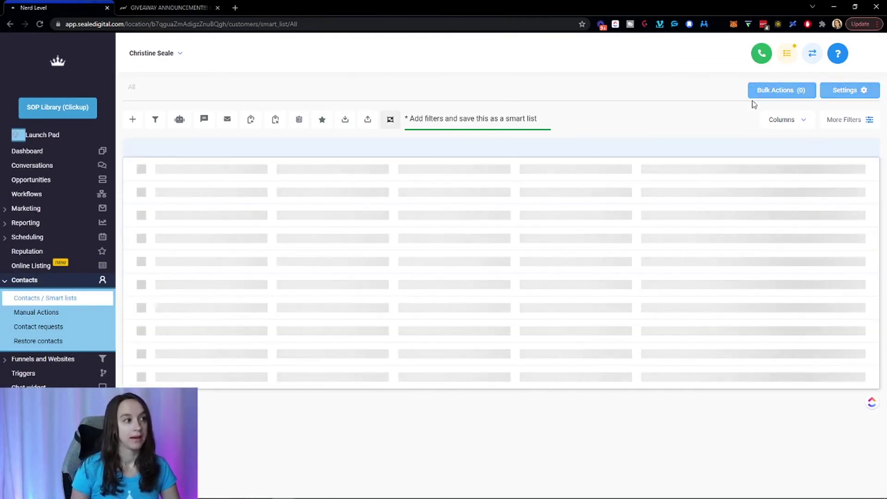
Add a Phone 'is not empty' filter, narrowing 9376 contacts to 1500.
left_click(848, 121)
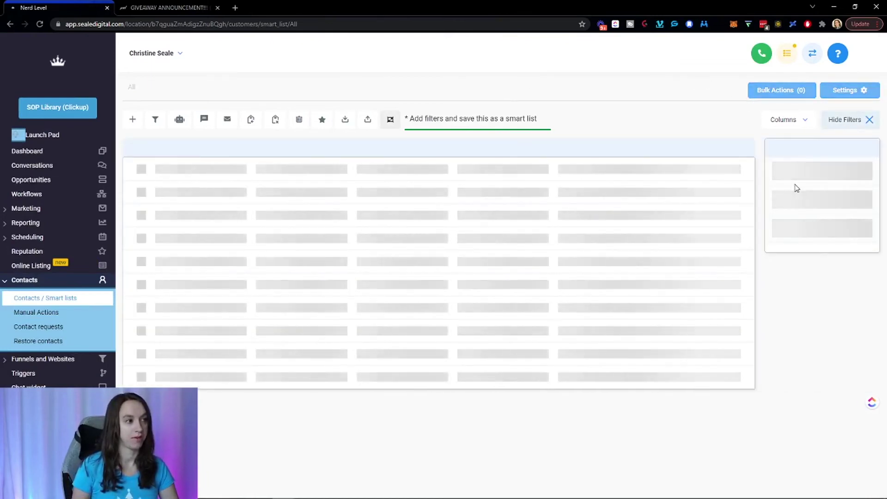
left_click(803, 180)
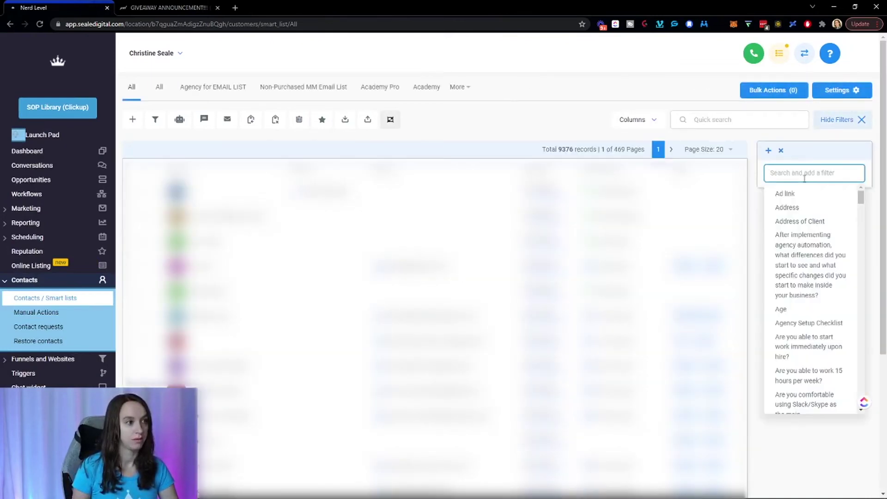
type("phon")
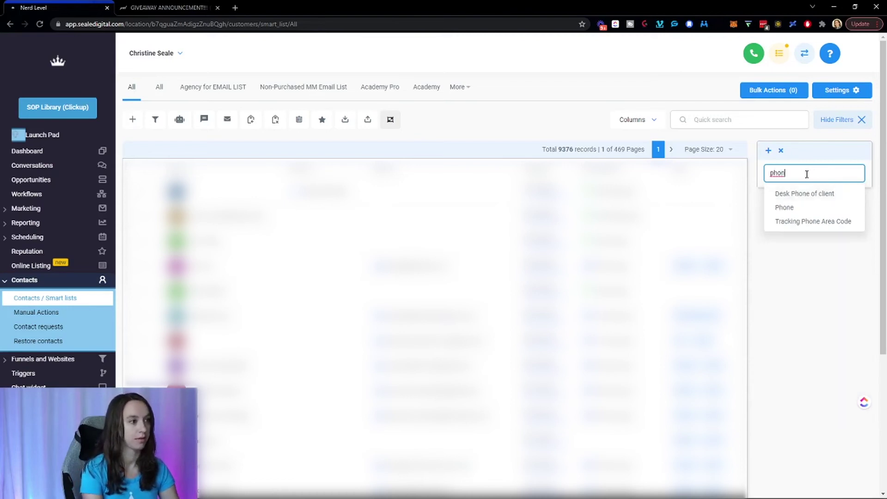
double_click(806, 174)
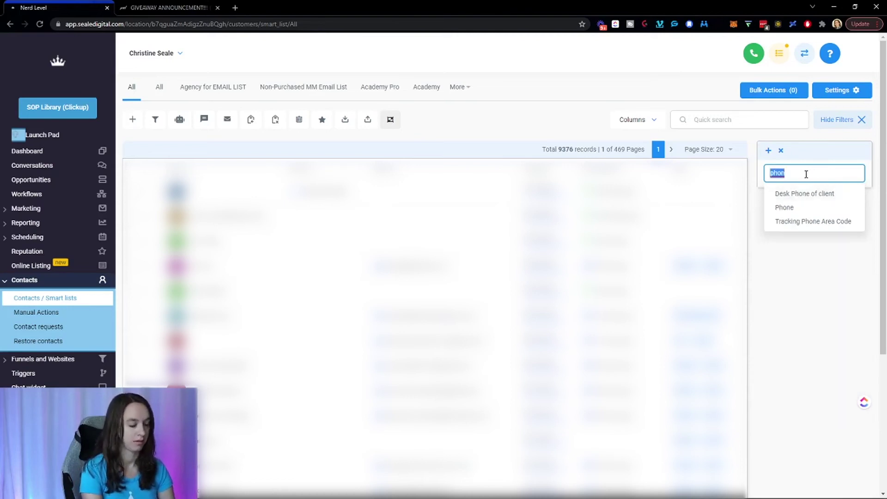
key("BackSpace")
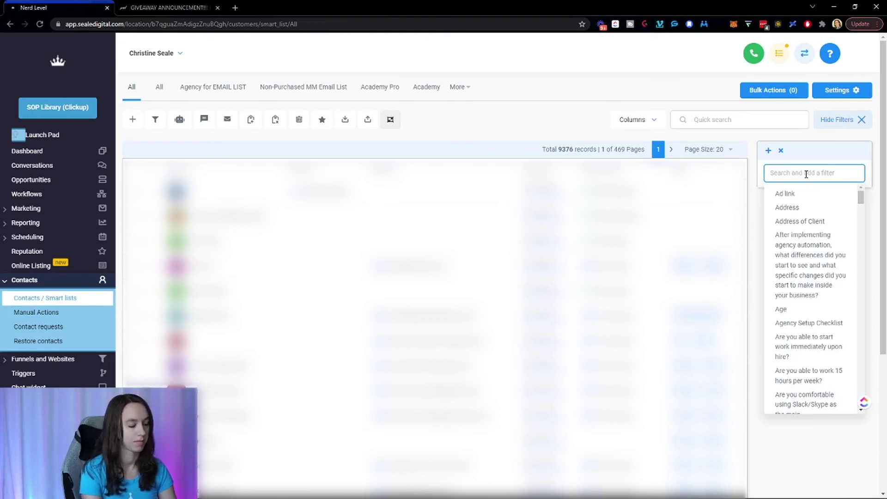
type("phone")
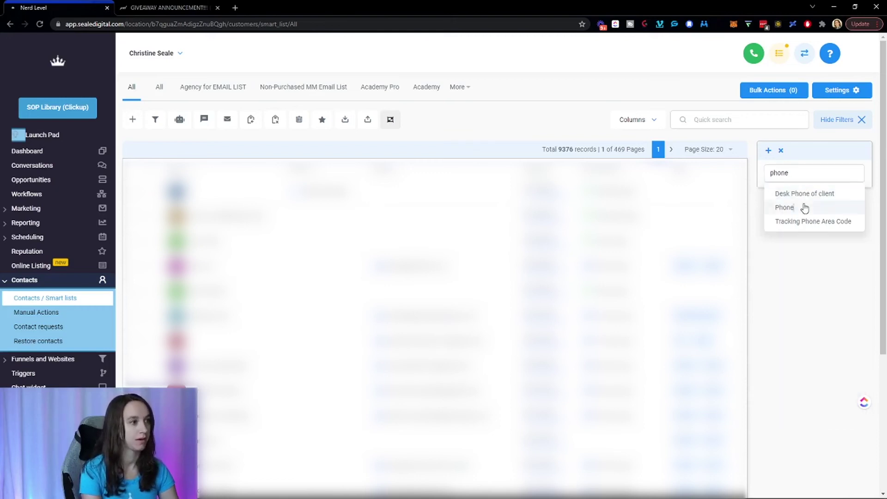
left_click(782, 206)
left_click(792, 226)
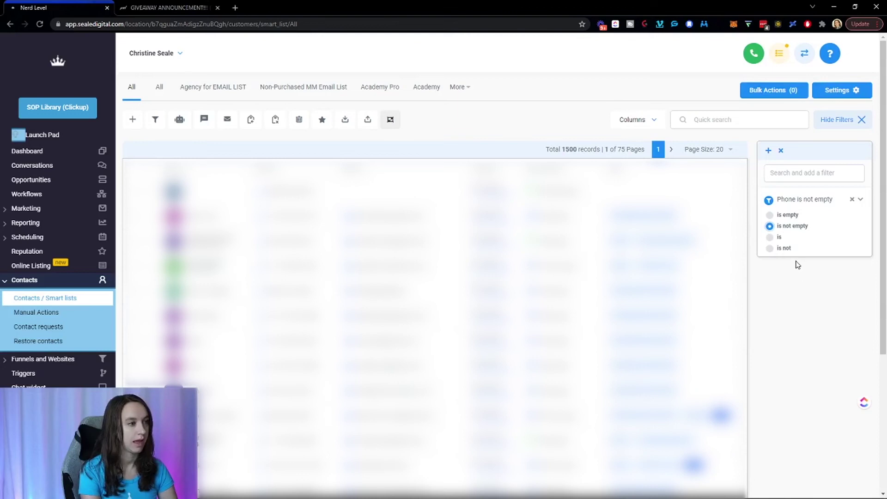
Add an Email 'is not empty' filter, review both filters, then remove the Email filter.
left_click(823, 175)
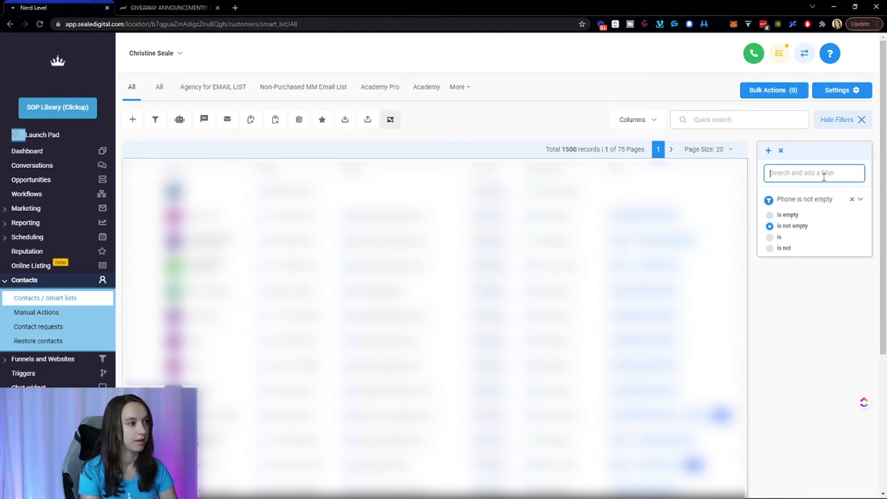
type("email")
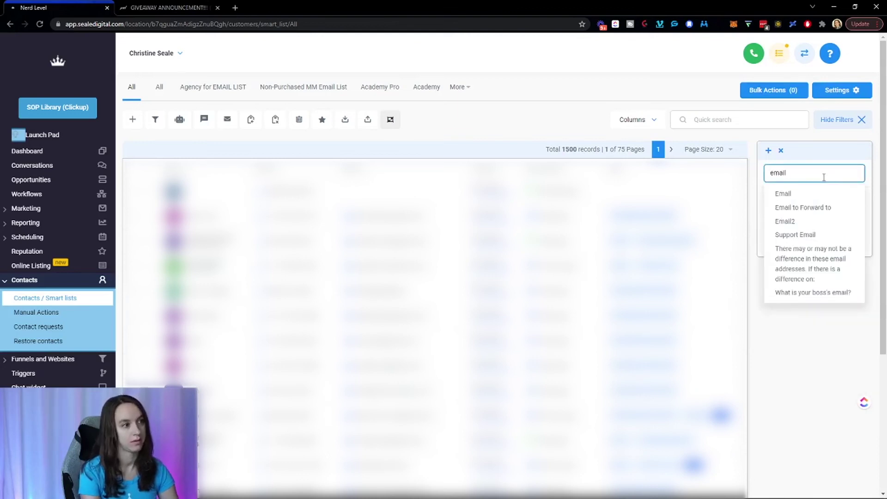
left_click(817, 196)
left_click(784, 252)
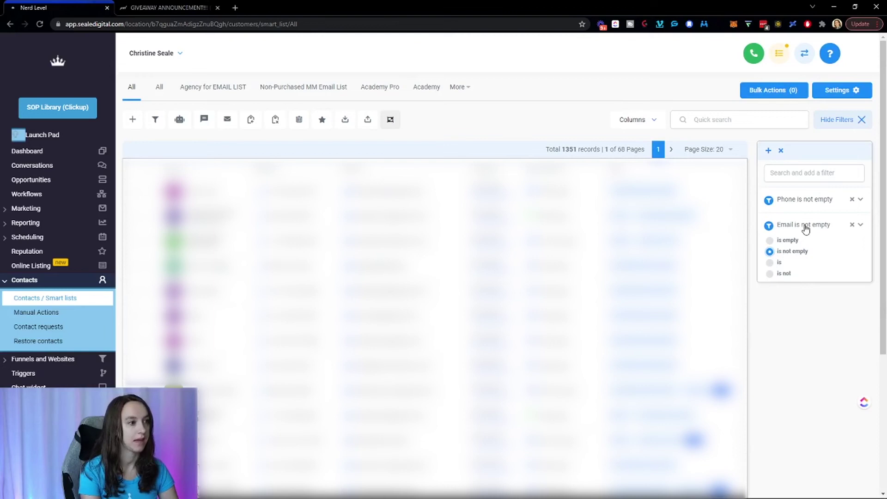
left_click(812, 201)
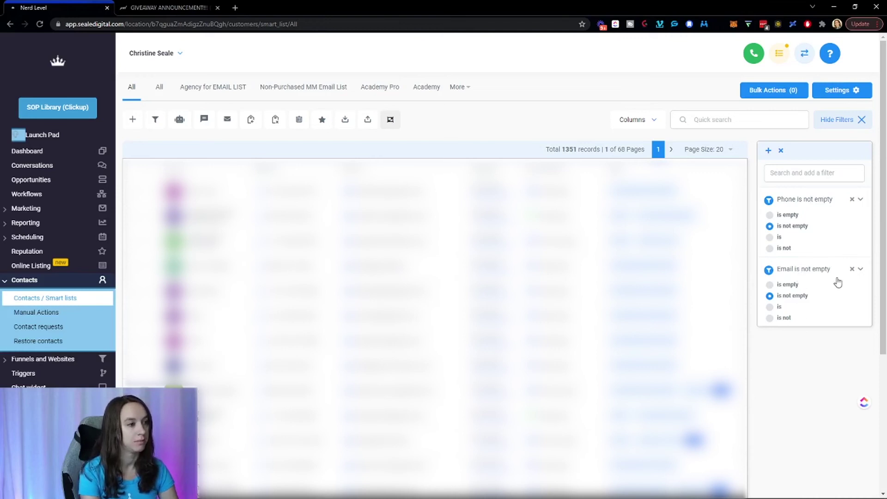
left_click(860, 270)
left_click(860, 272)
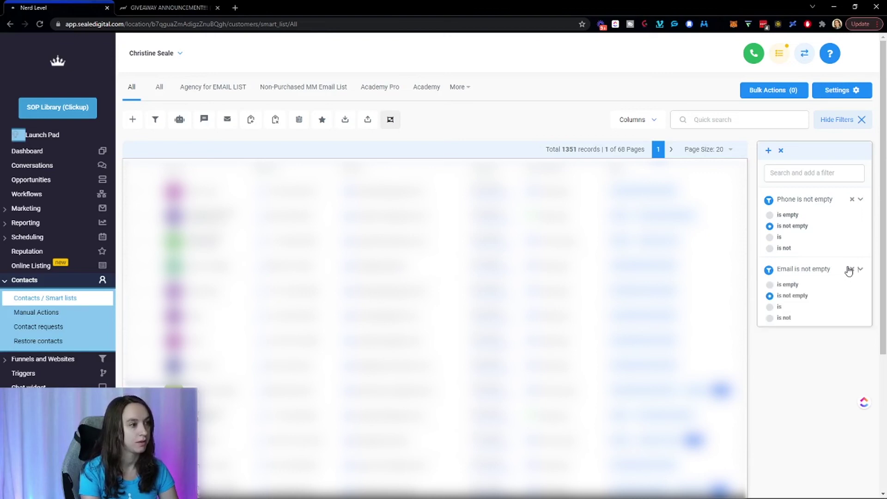
left_click(851, 269)
Re-add the Email 'is not empty' filter and remove the Phone filter, leaving 5285 records.
left_click(802, 172)
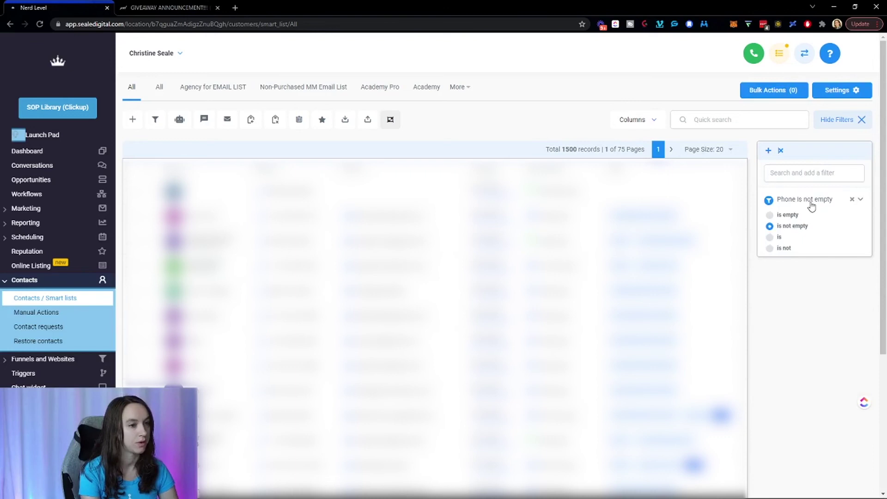
left_click(836, 170)
type("email")
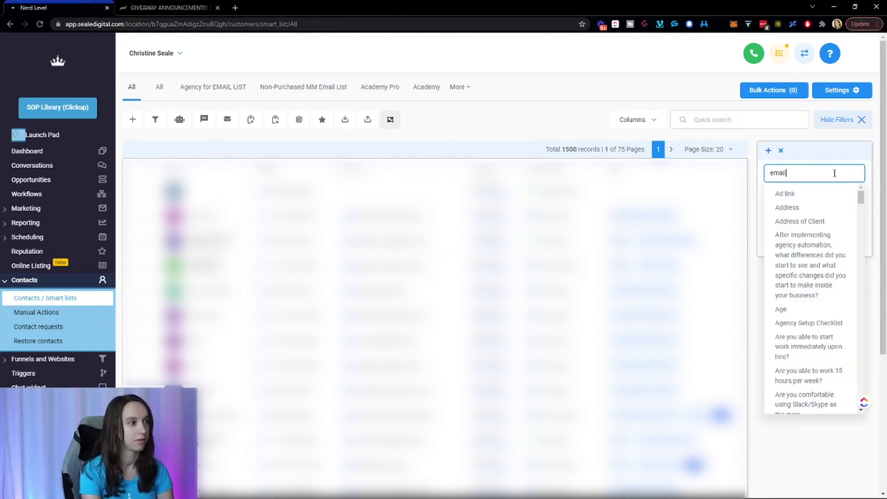
left_click(812, 194)
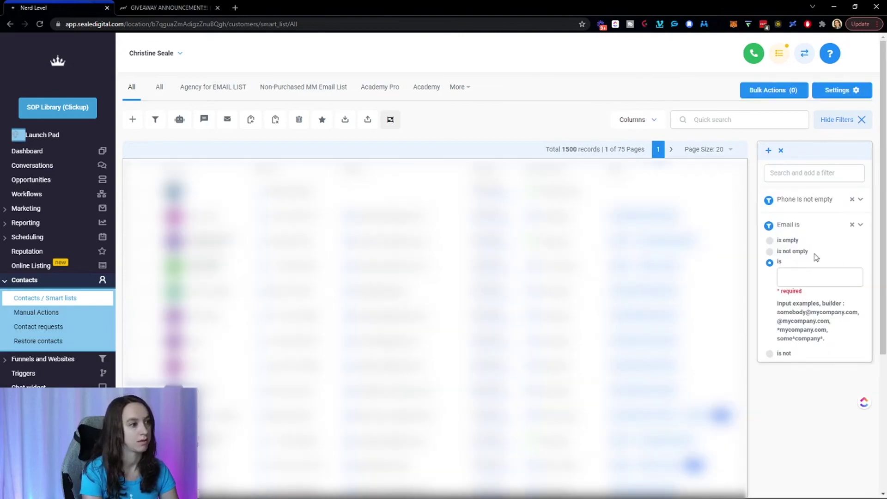
left_click(859, 199)
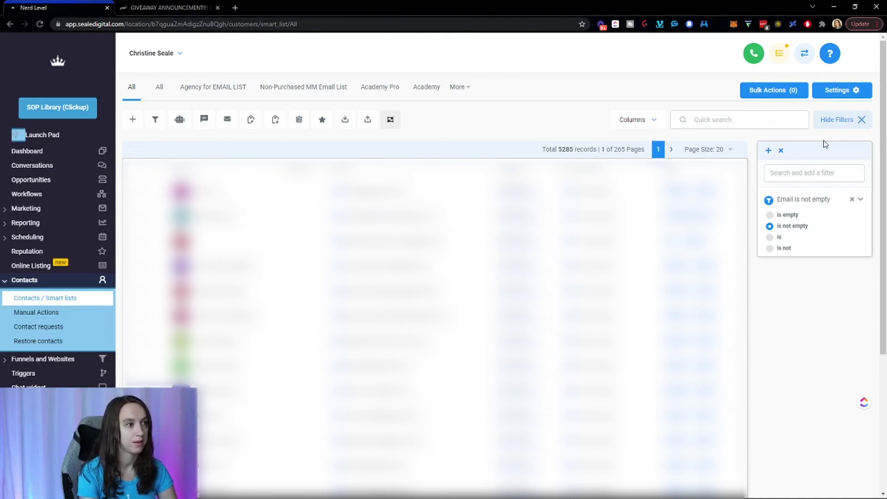
Browse the existing smart lists before saving the new filter.
left_click(768, 151)
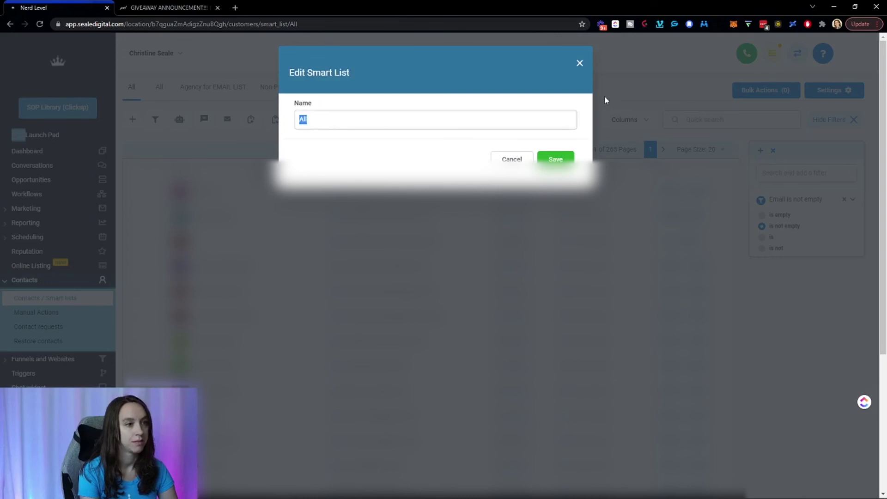
left_click(578, 64)
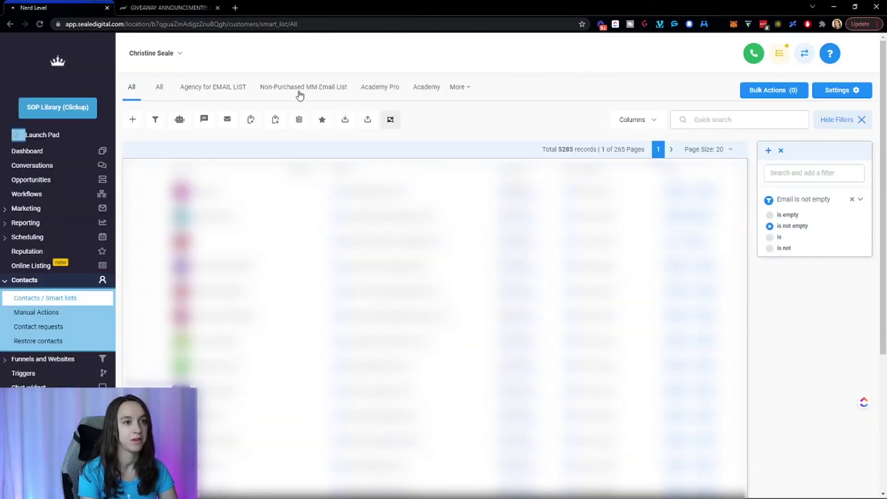
left_click(466, 90)
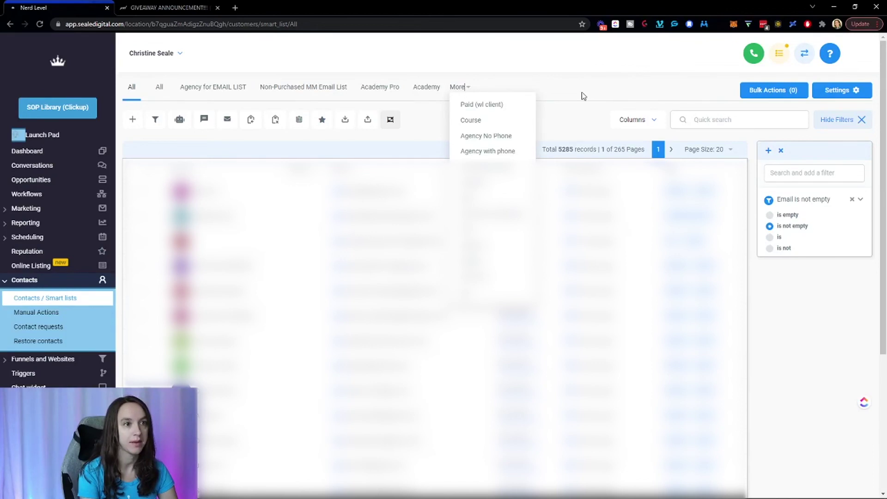
left_click(570, 102)
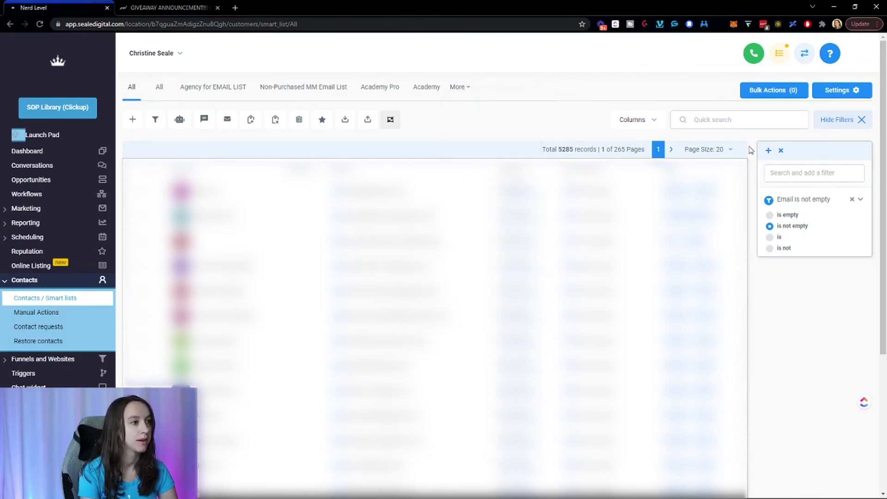
Save the filter as a smart list named 'Email List' and select all contacts on the page.
left_click(768, 151)
double_click(438, 119)
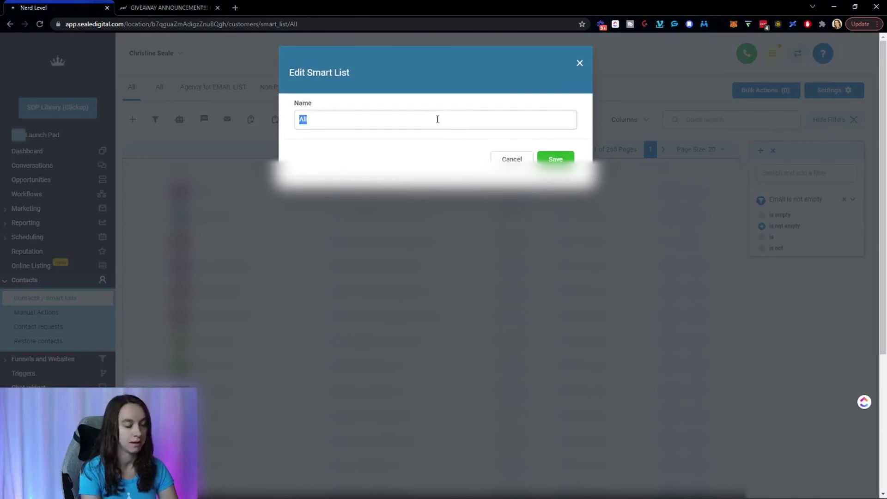
type("Email List")
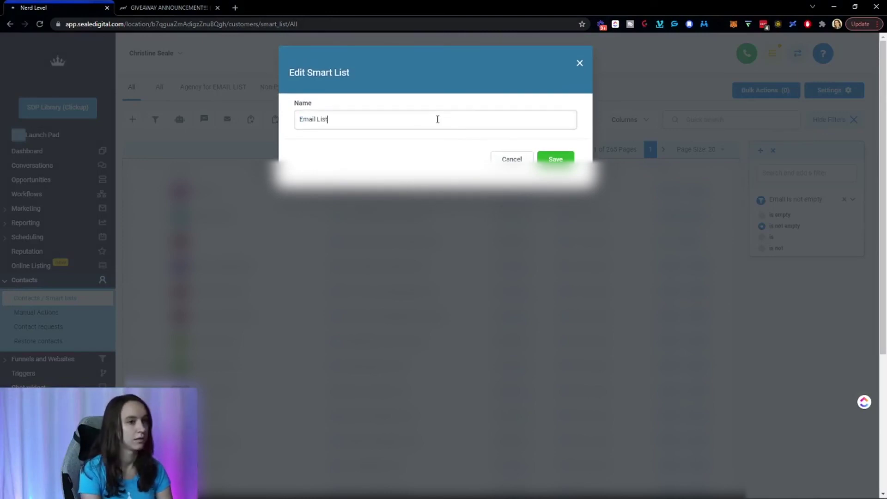
left_click(557, 159)
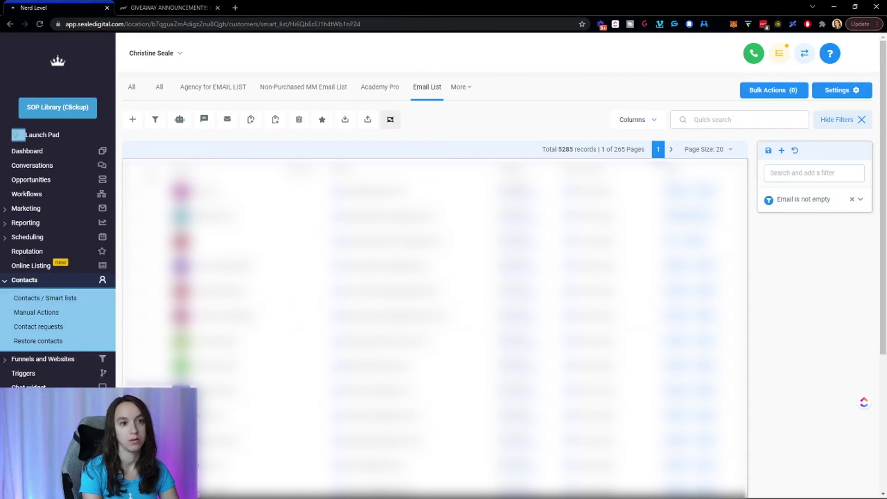
left_click(146, 167)
Select all 5285 records and start the bulk add-to-workflow action.
left_click(263, 149)
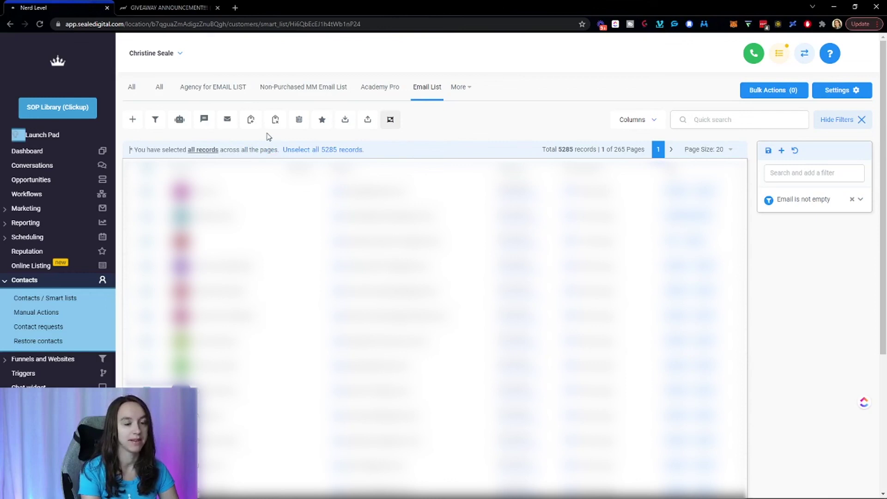
left_click(184, 124)
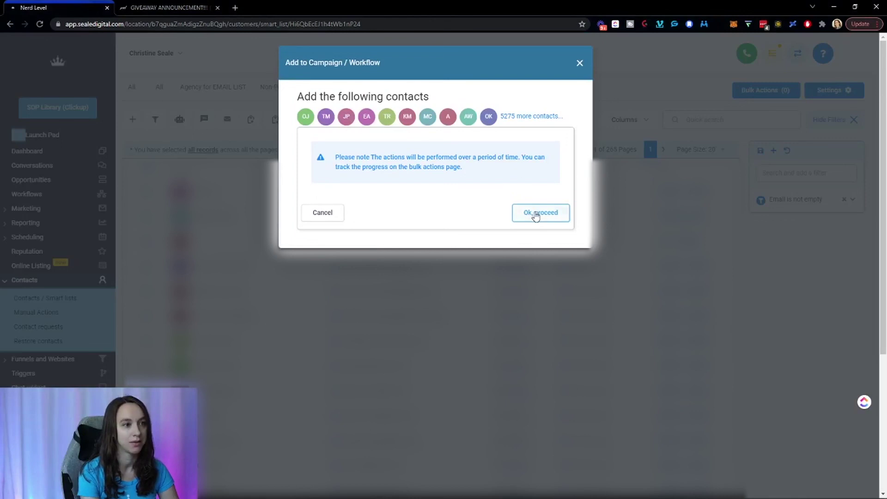
left_click(536, 213)
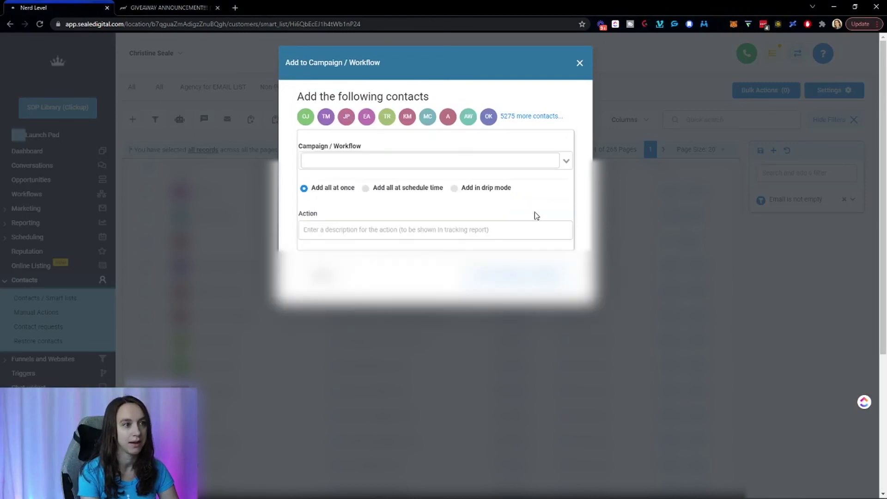
Choose the Affiliate Giveaway Nov 21 workflow and keep the 'Add all at once' option.
left_click(487, 168)
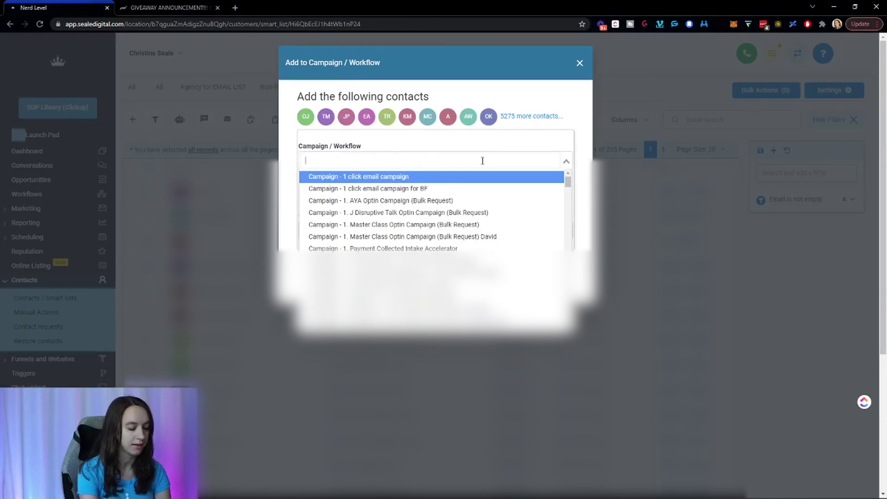
type("give")
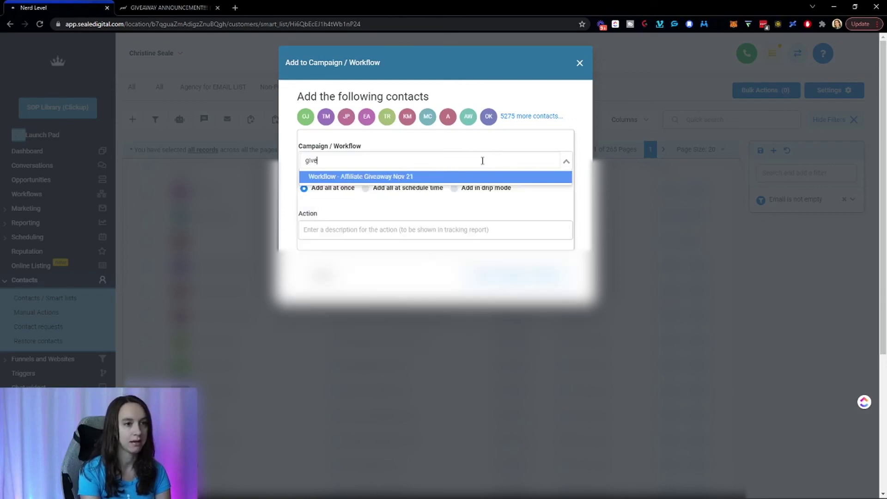
left_click(479, 178)
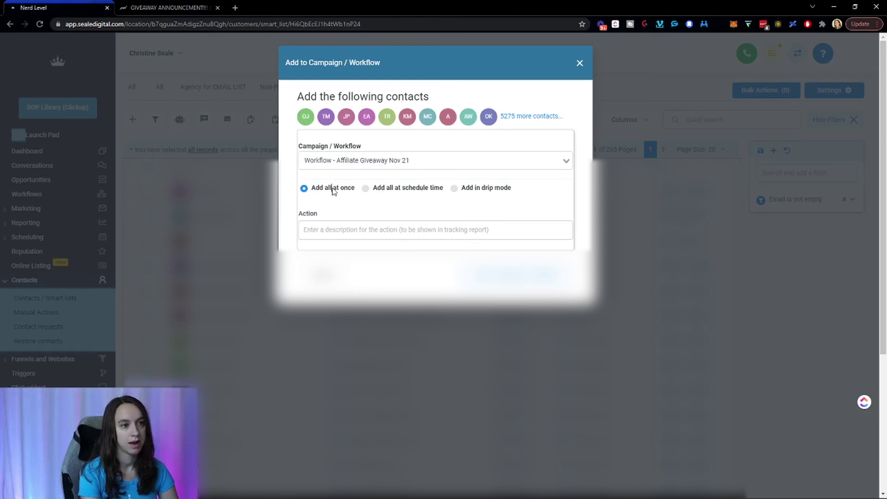
left_click(394, 189)
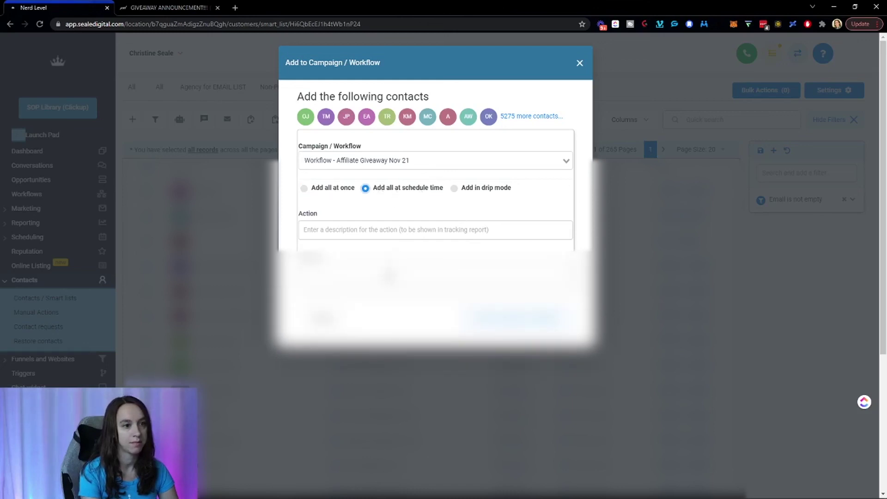
left_click(388, 276)
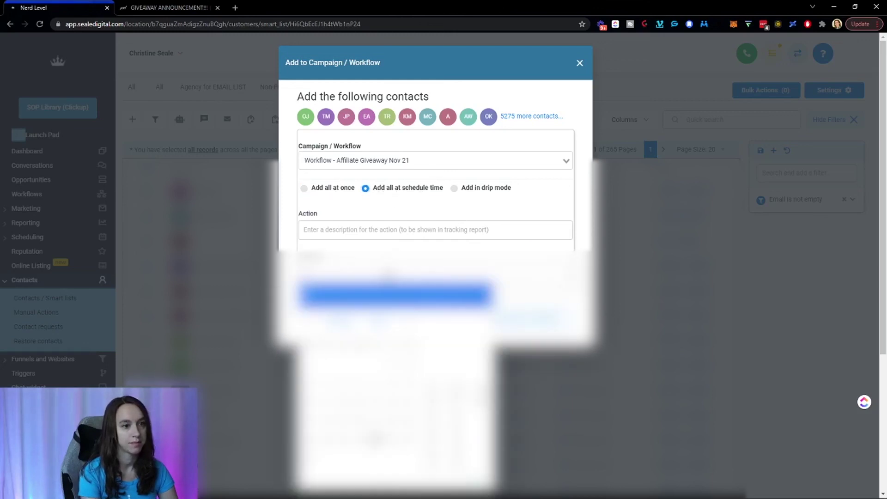
left_click(472, 189)
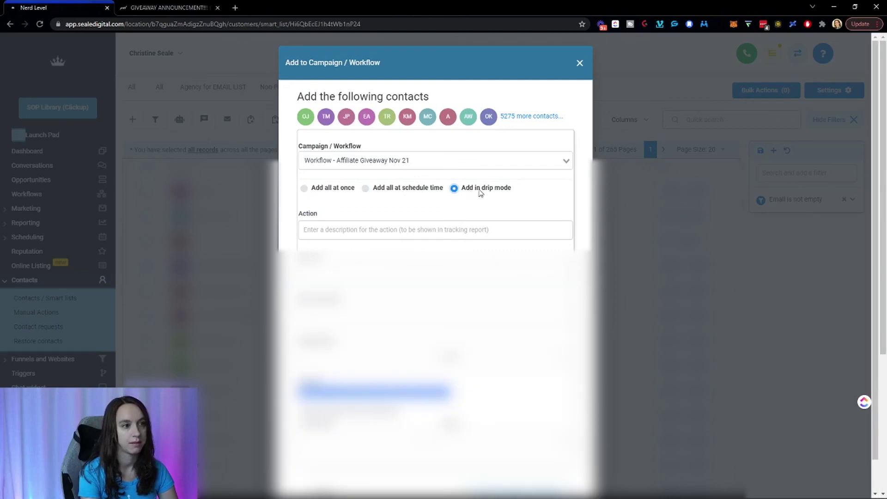
left_click(331, 189)
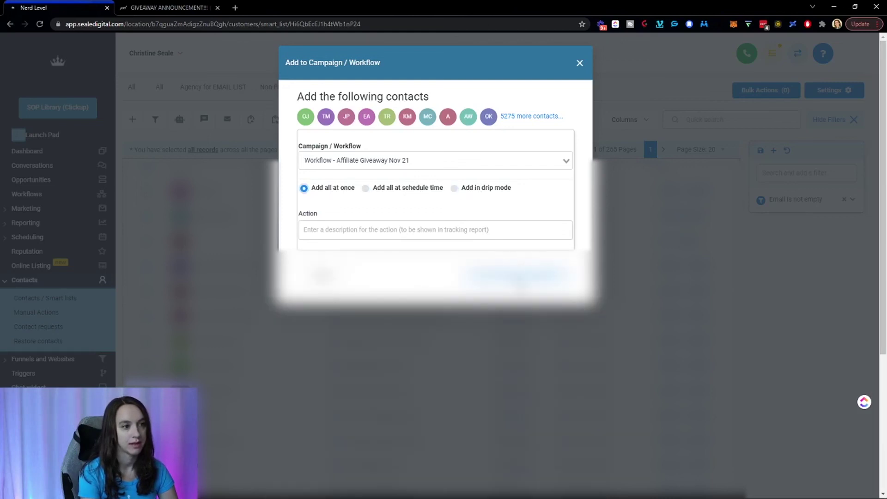